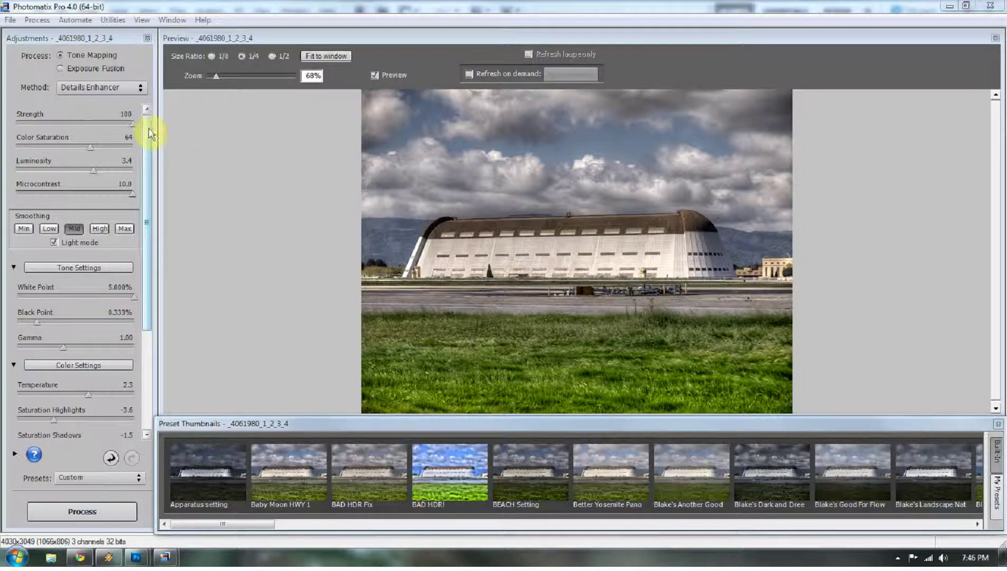
# - Review the Details Enhancer settings and process the bracketed HDR image with them unchanged
pyautogui.moveTo(148, 133); pyautogui.dragTo(149, 236)
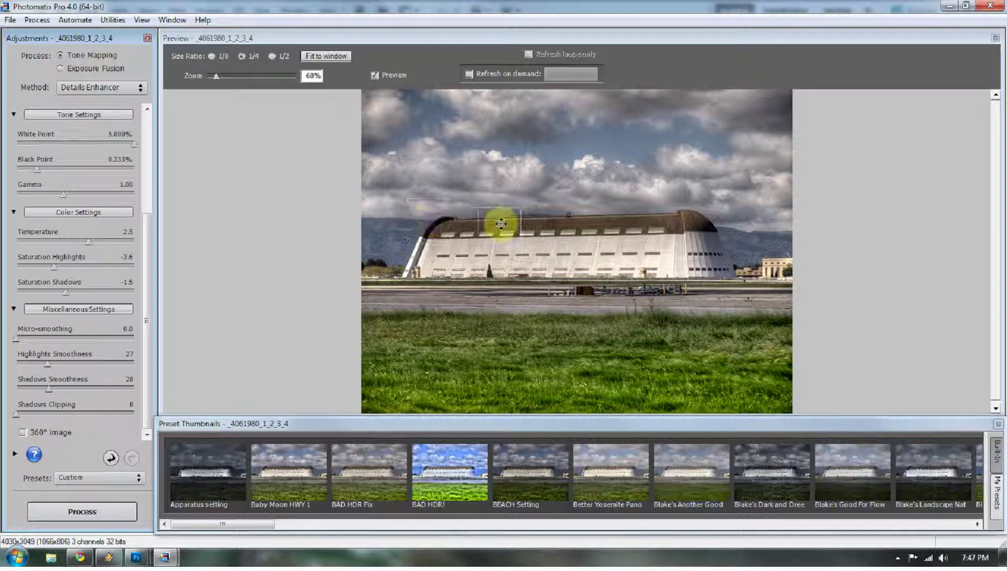
pyautogui.moveTo(148, 241); pyautogui.dragTo(203, 139)
pyautogui.click(117, 512)
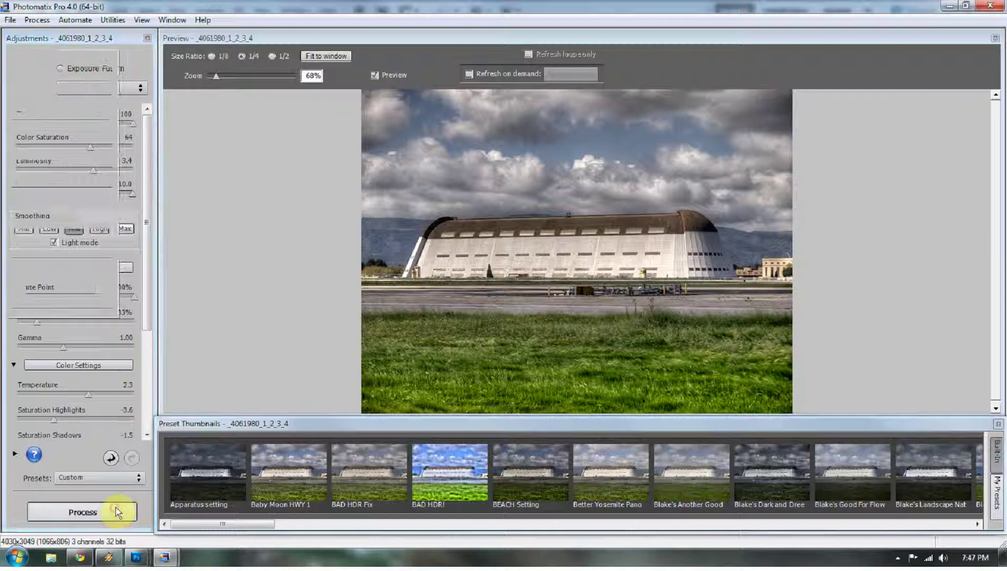
pyautogui.moveTo(156, 38); pyautogui.dragTo(286, 91)
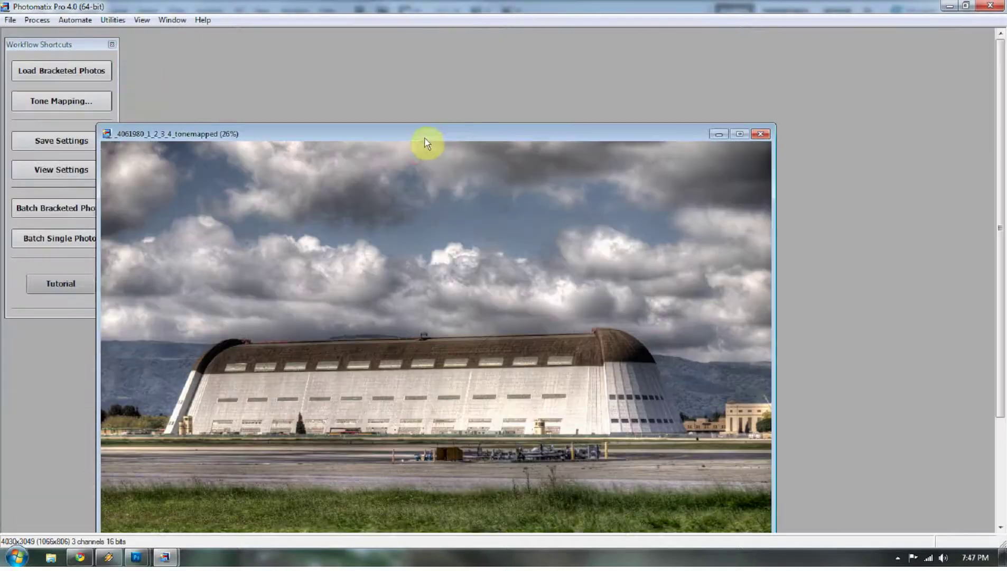
pyautogui.moveTo(428, 145); pyautogui.dragTo(451, 61)
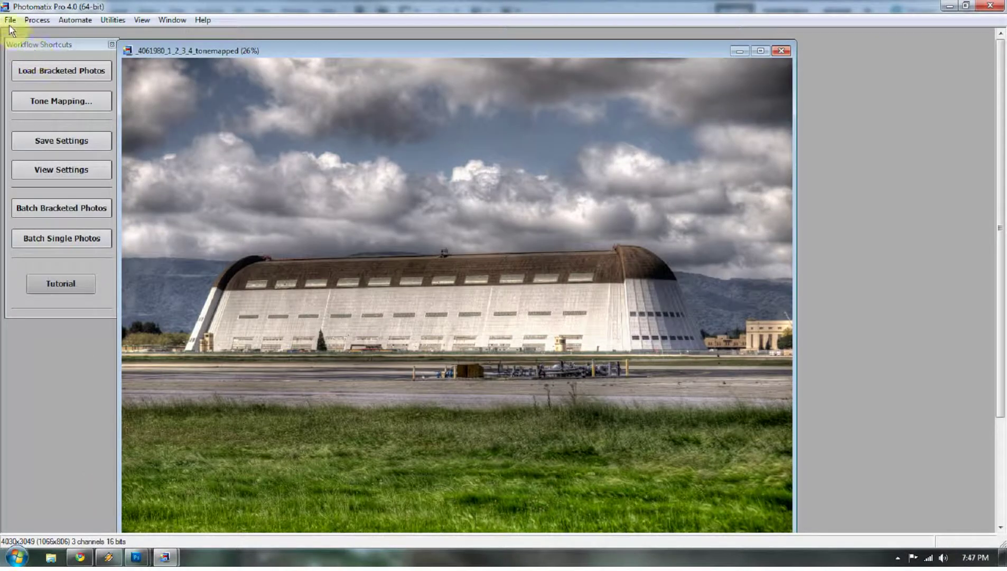
# - Save the result to the Desktop as the 16-bit TIFF _4061980_1_2_3_4_tonemapped
pyautogui.click(11, 22)
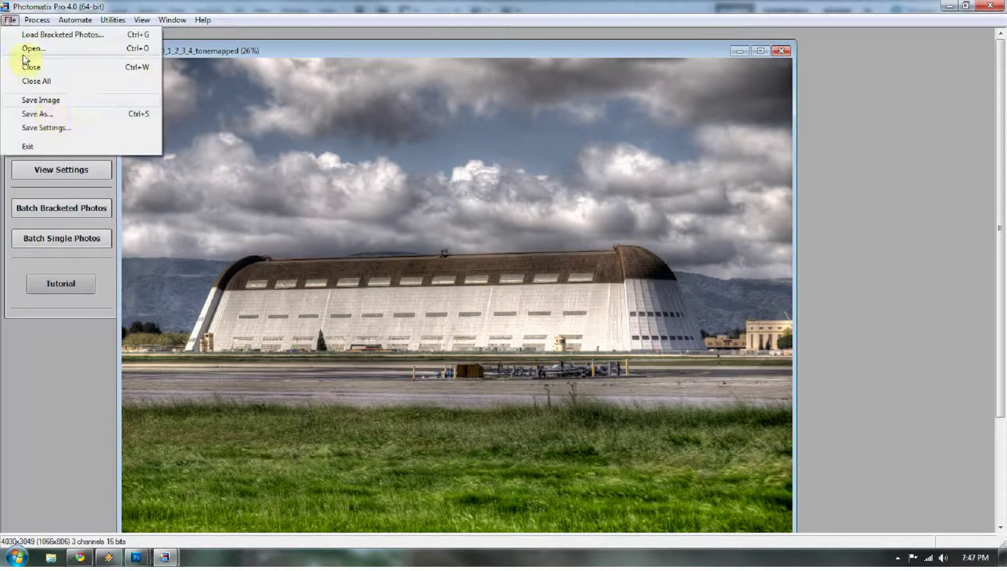
pyautogui.click(49, 113)
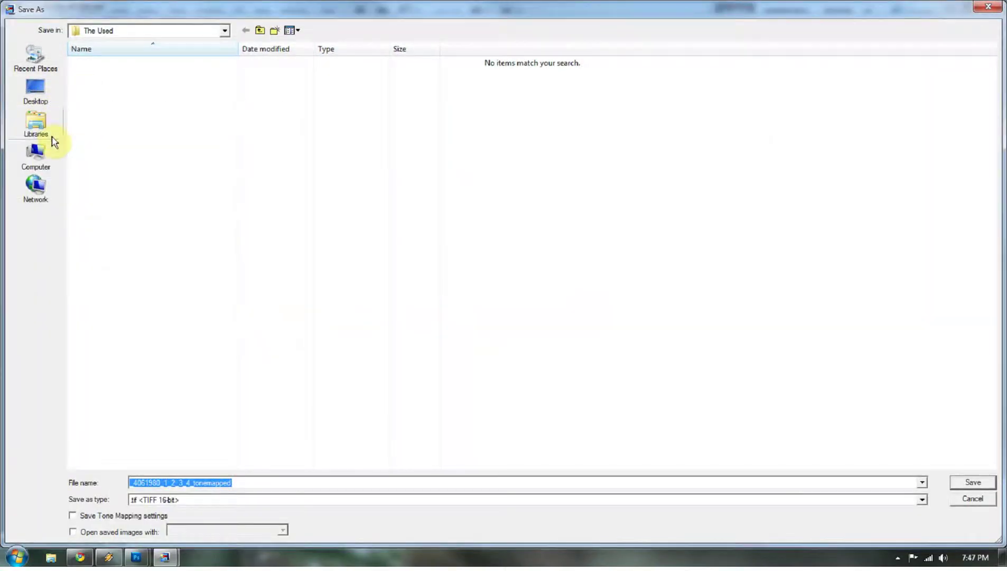
pyautogui.click(36, 91)
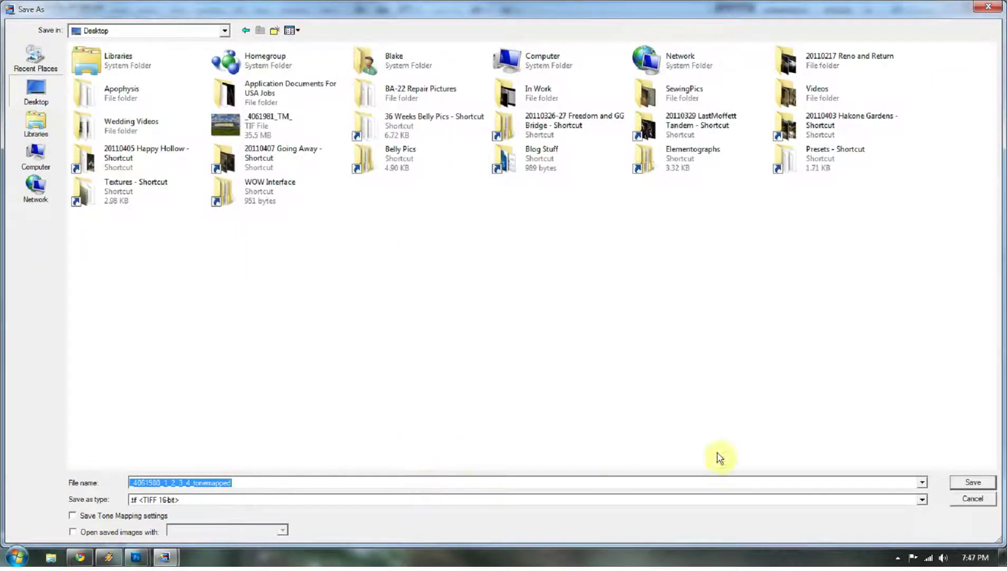
pyautogui.click(957, 482)
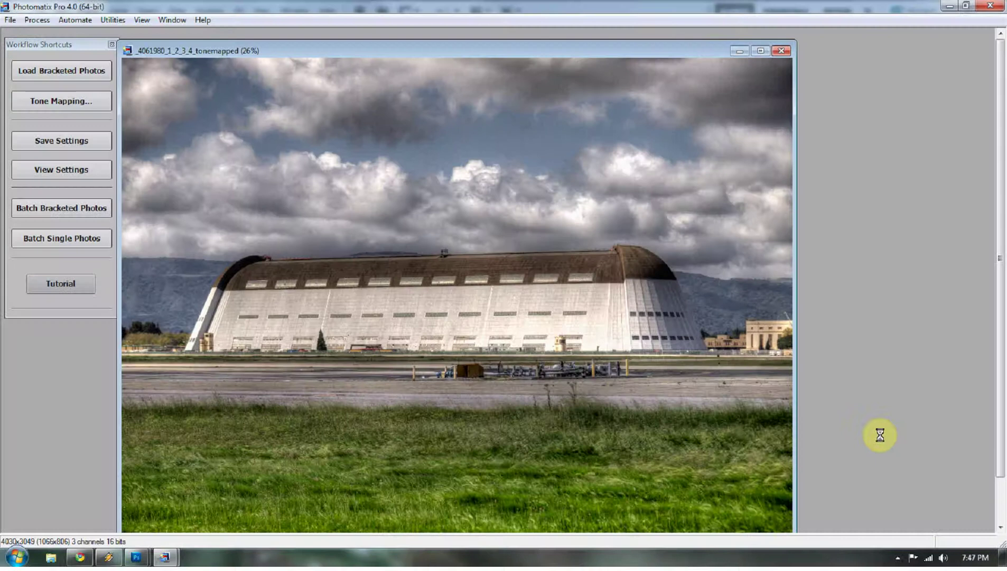
pyautogui.moveTo(302, 47); pyautogui.dragTo(311, 36)
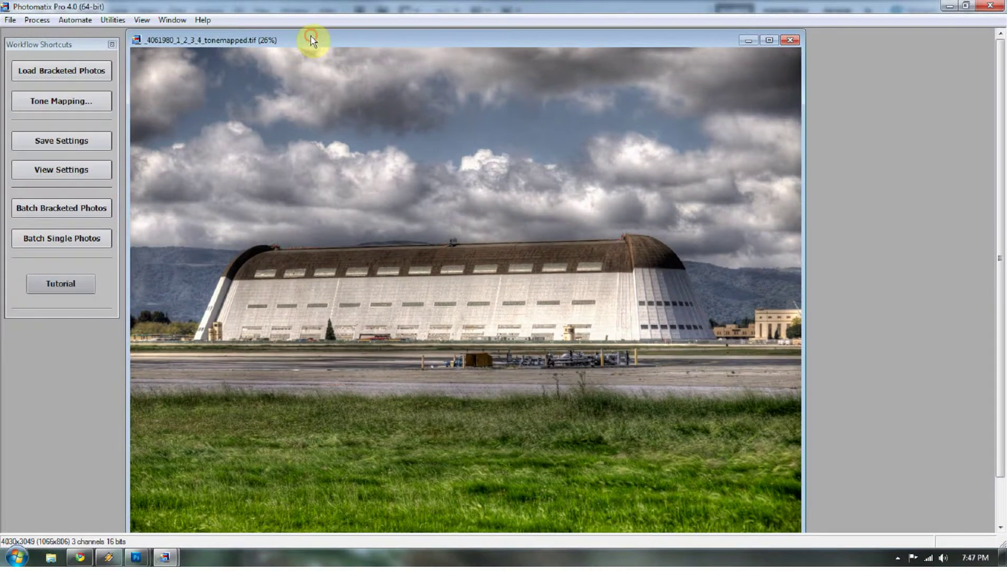
# - Start a second Tone Mapping on the saved tone-mapped image and move the histogram clear of the adjustments
pyautogui.click(139, 21)
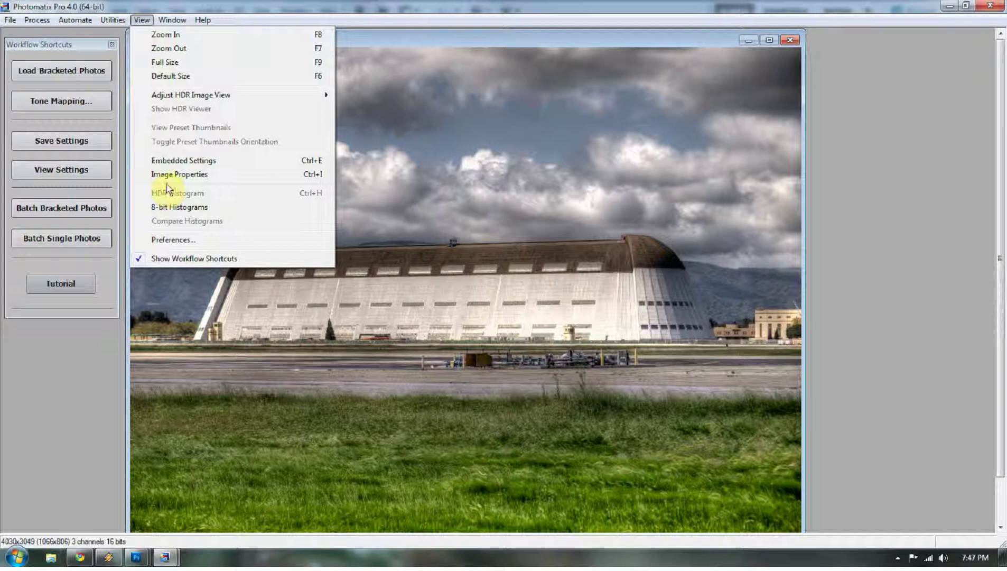
pyautogui.moveTo(111, 20)
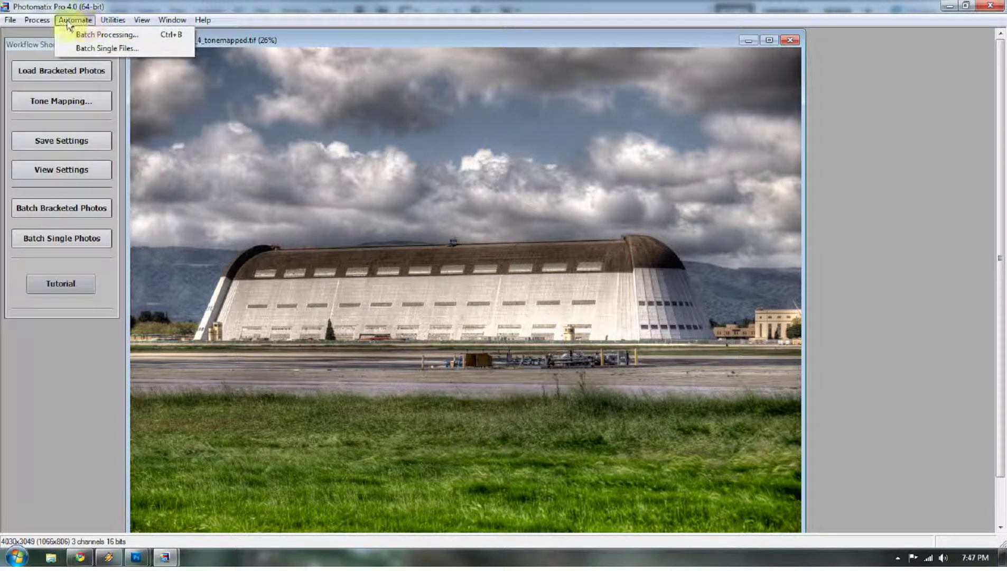
pyautogui.moveTo(38, 21)
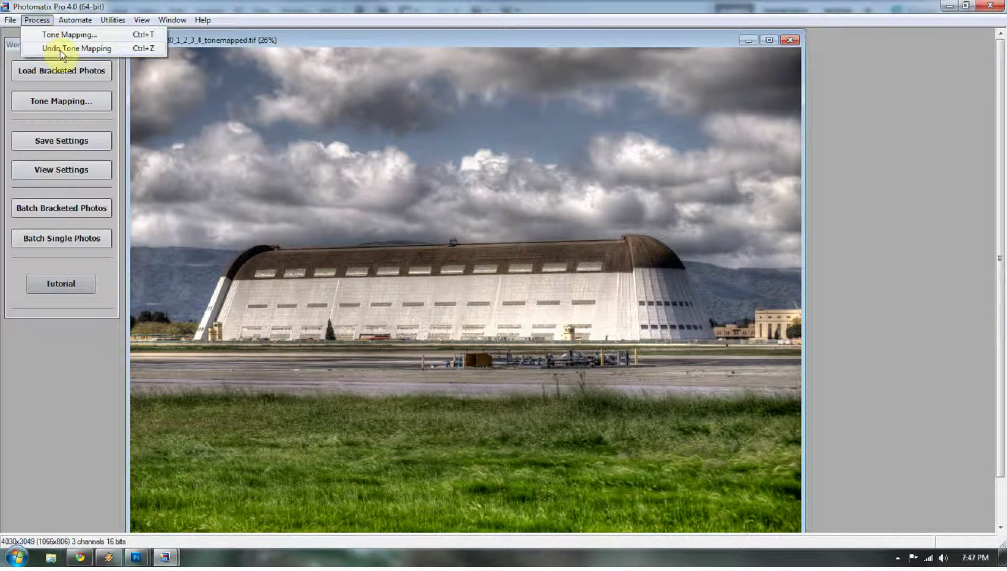
pyautogui.click(61, 35)
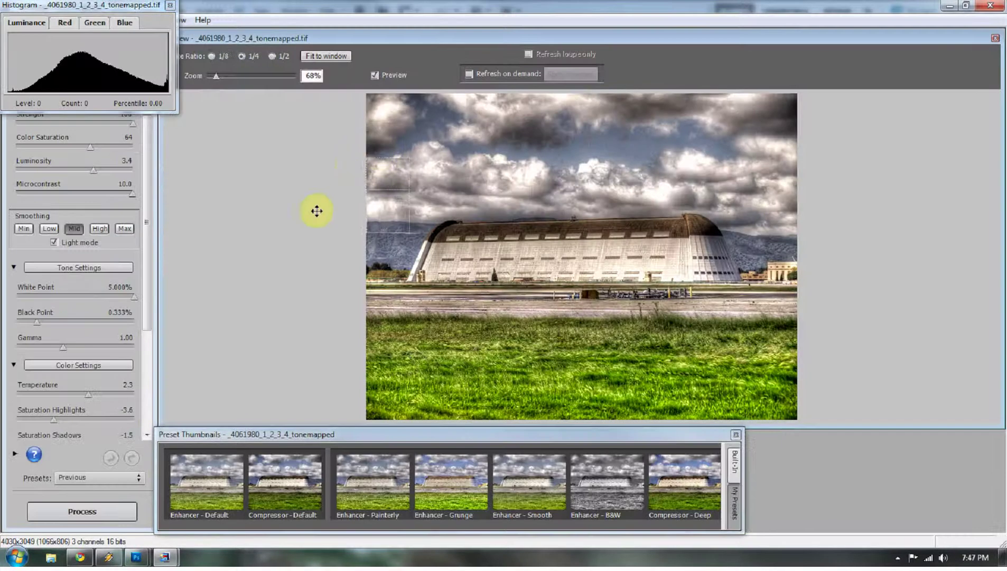
pyautogui.moveTo(118, 7); pyautogui.dragTo(936, 138)
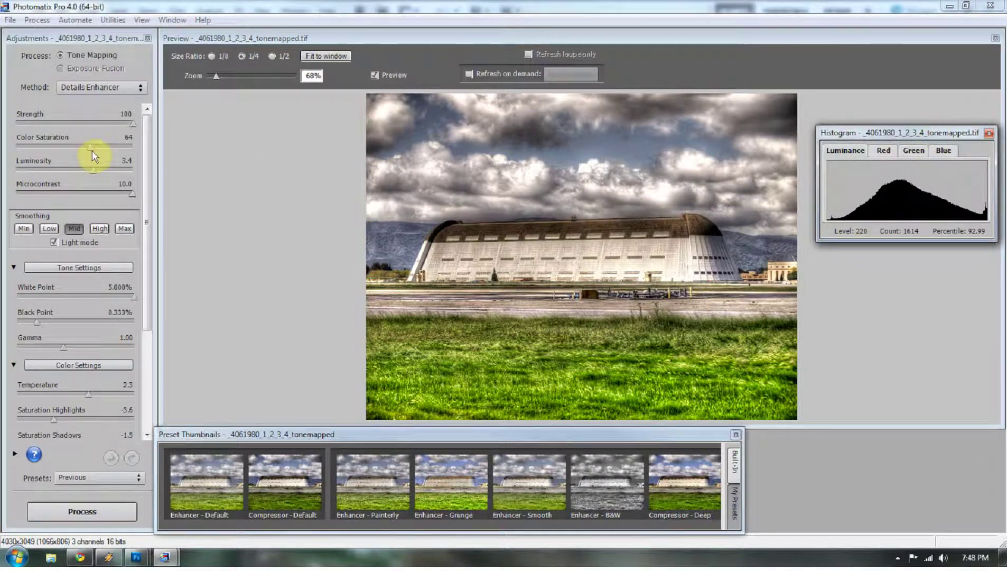
# - Set Color Saturation to 35 and process the image with Details Enhancer again
pyautogui.moveTo(92, 150); pyautogui.dragTo(55, 150)
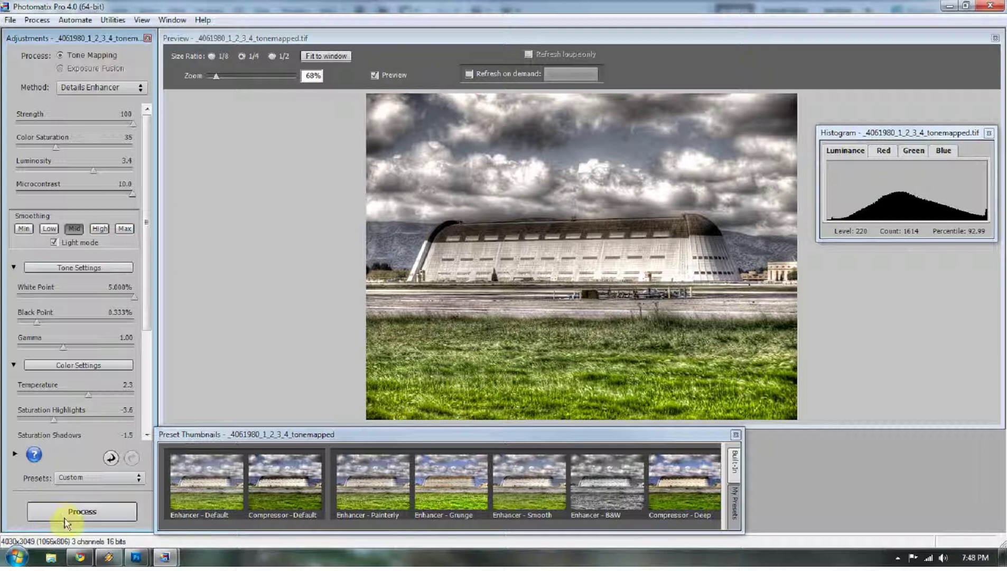
pyautogui.click(69, 514)
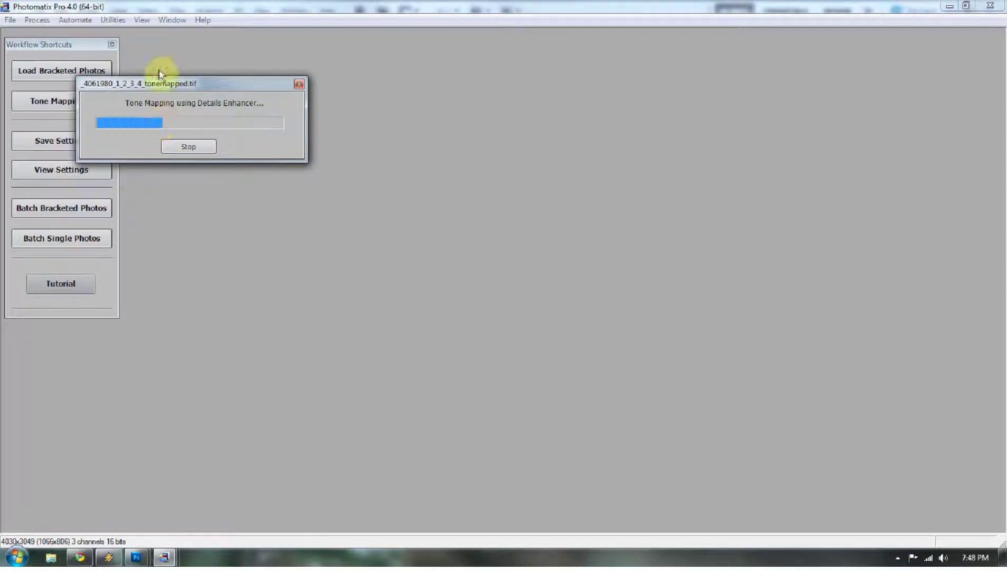
pyautogui.moveTo(156, 86); pyautogui.dragTo(205, 49)
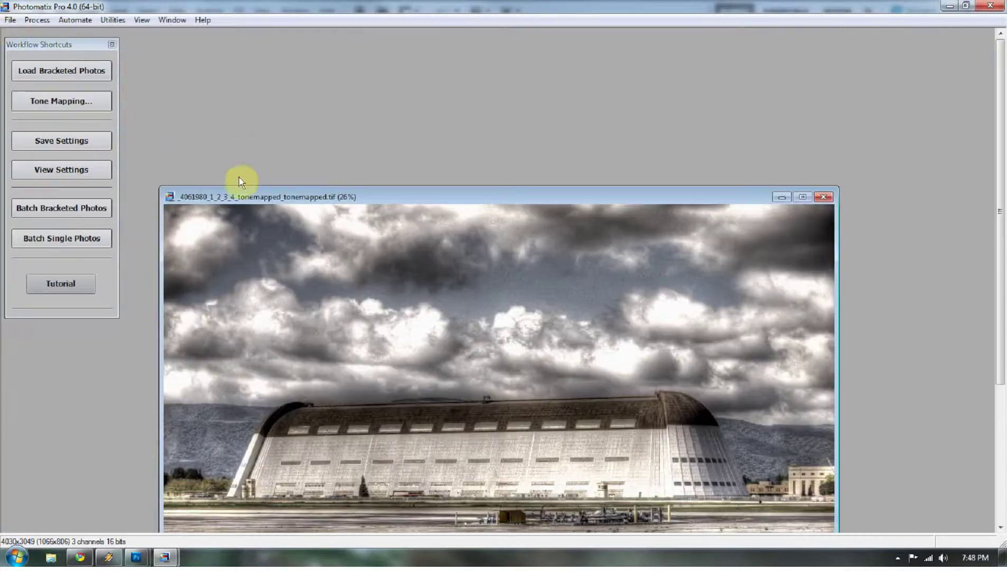
pyautogui.moveTo(260, 201); pyautogui.dragTo(213, 74)
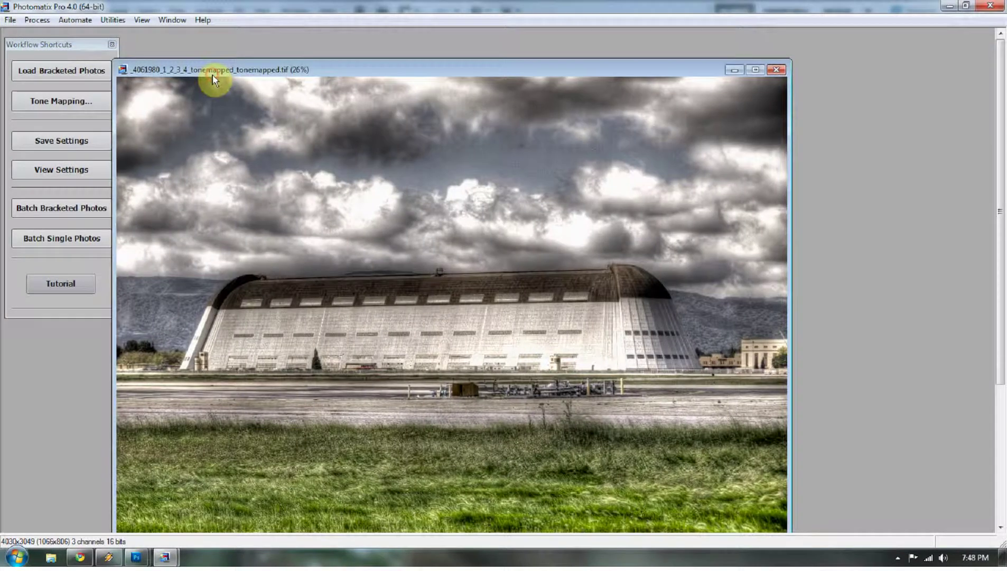
# - Save the double tone-mapped image to the Desktop as the 16-bit TIFF _4061980_1_2_3_4_tonemapped_tonemapped
pyautogui.click(10, 20)
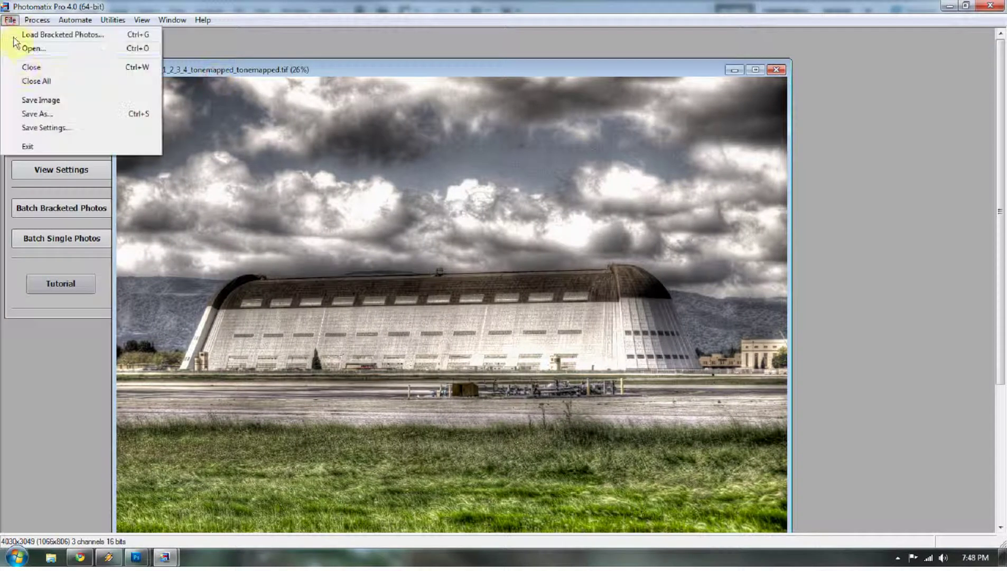
pyautogui.click(36, 115)
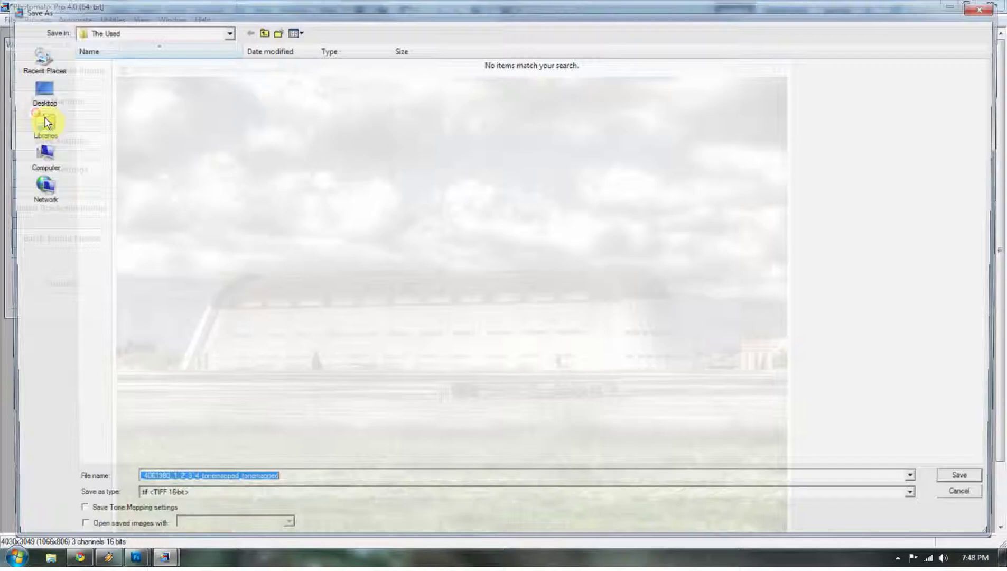
pyautogui.click(35, 91)
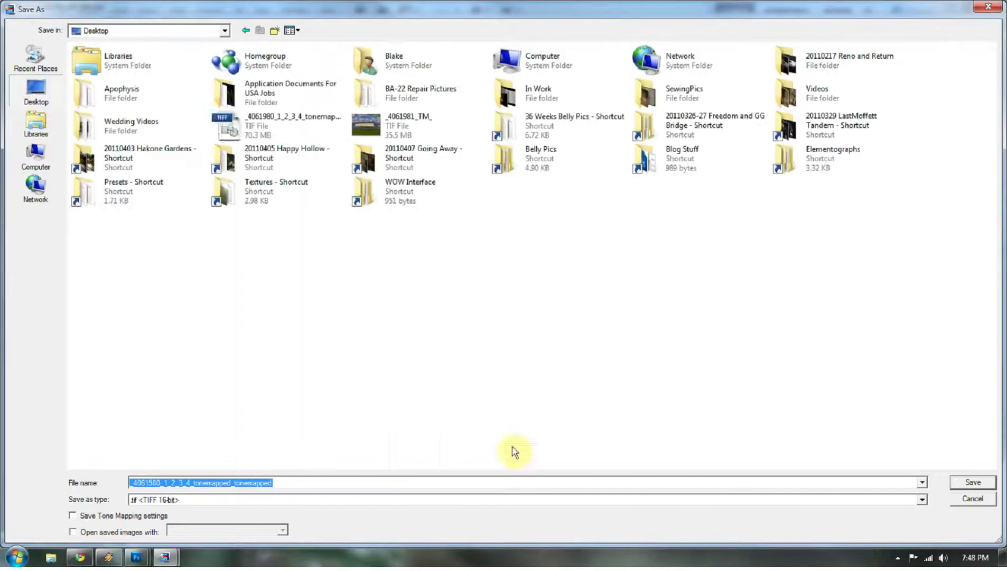
pyautogui.click(967, 483)
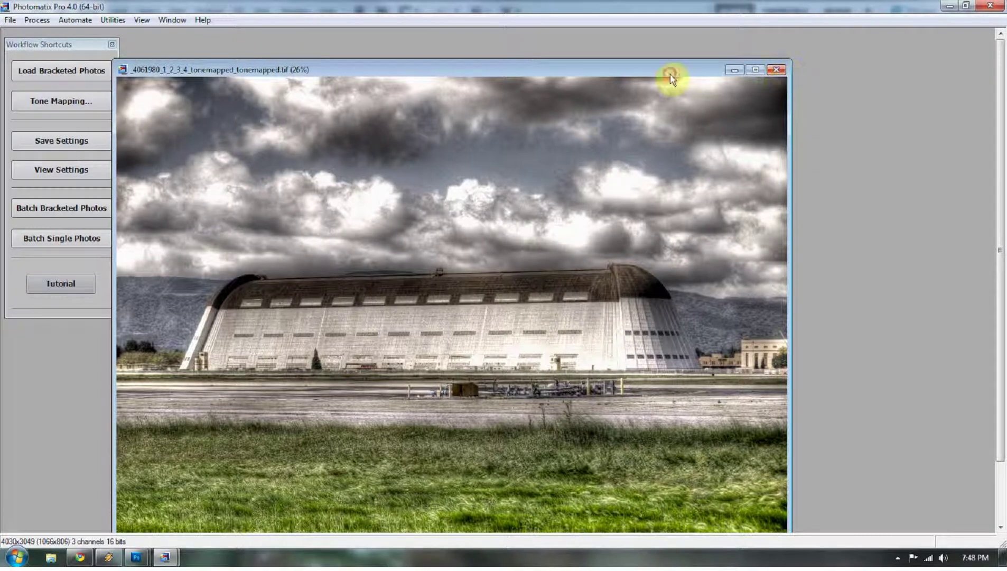
pyautogui.moveTo(670, 74); pyautogui.dragTo(688, 51)
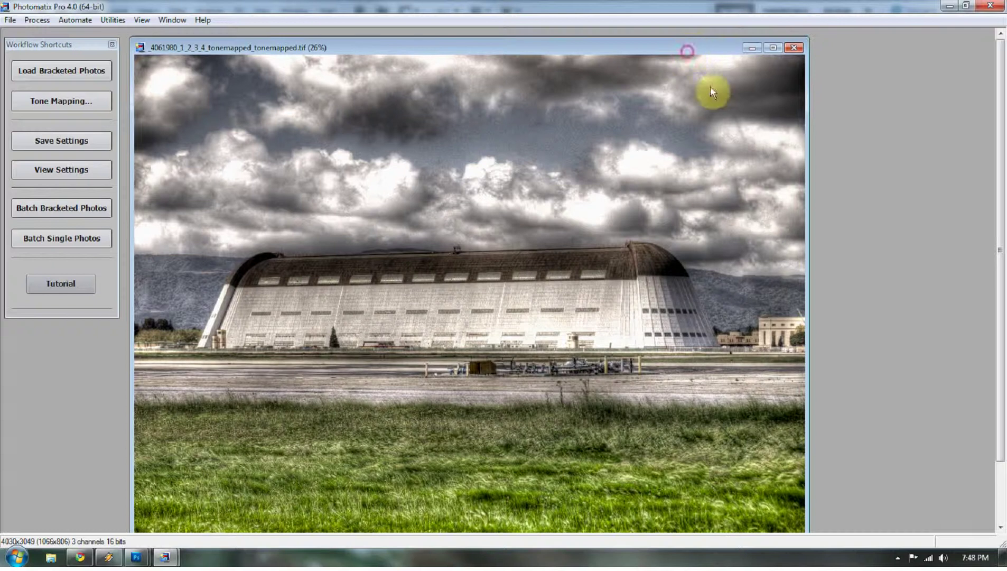
# - Close the processed image, then open both saved TIFFs from the Desktop in Photoshop and place them side by side
pyautogui.click(794, 48)
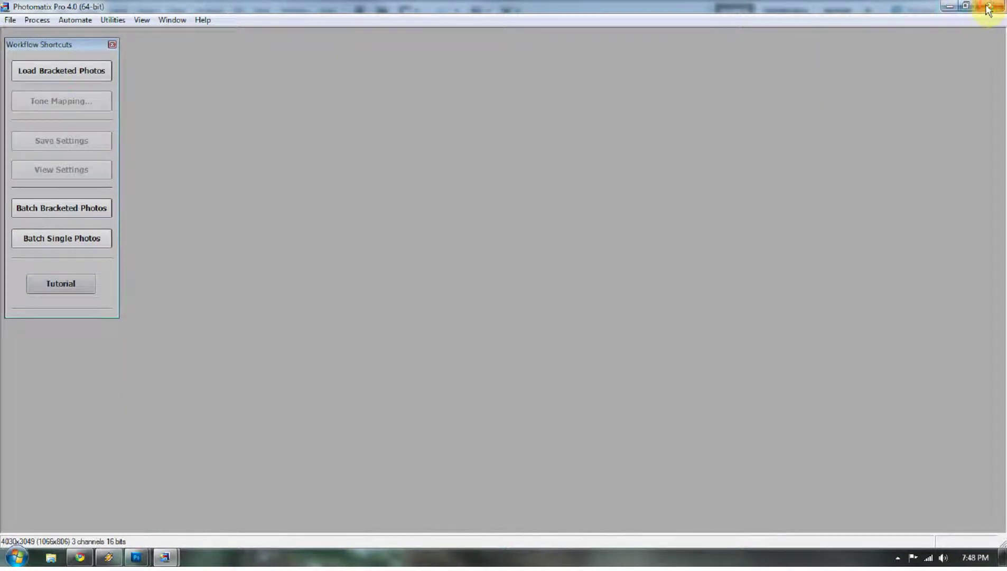
pyautogui.click(950, 6)
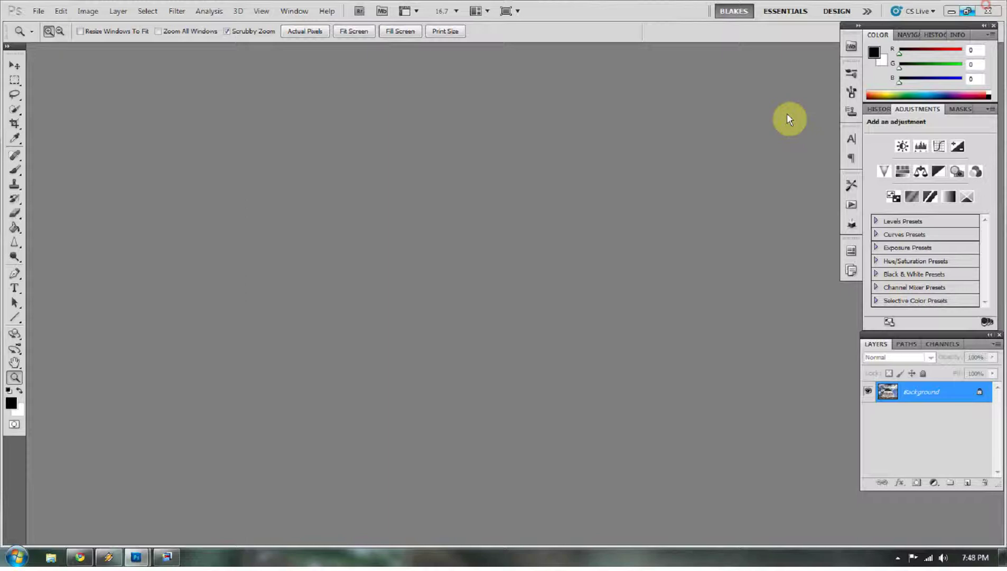
pyautogui.click(952, 10)
pyautogui.moveTo(16, 447); pyautogui.dragTo(373, 195)
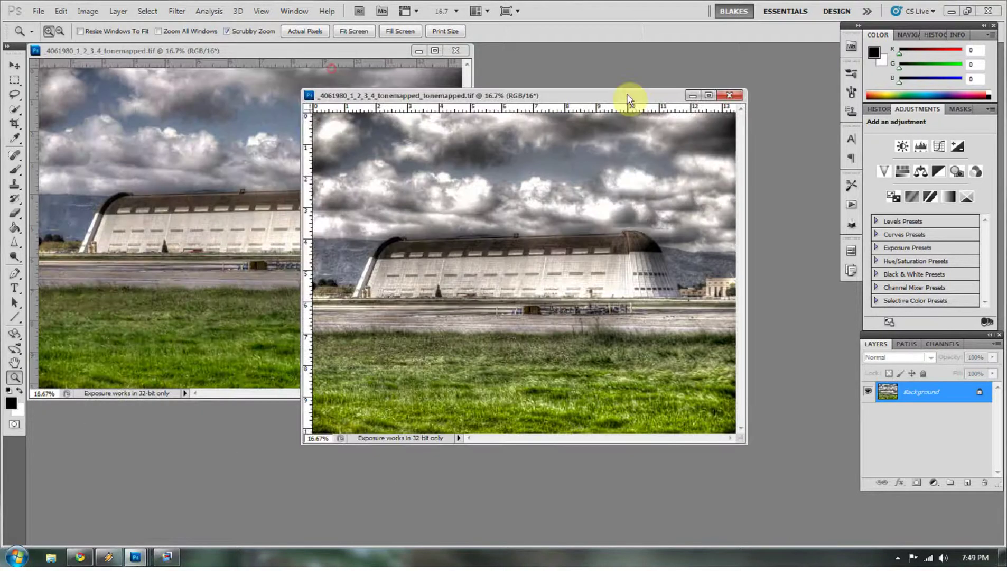
pyautogui.moveTo(628, 100); pyautogui.dragTo(740, 60)
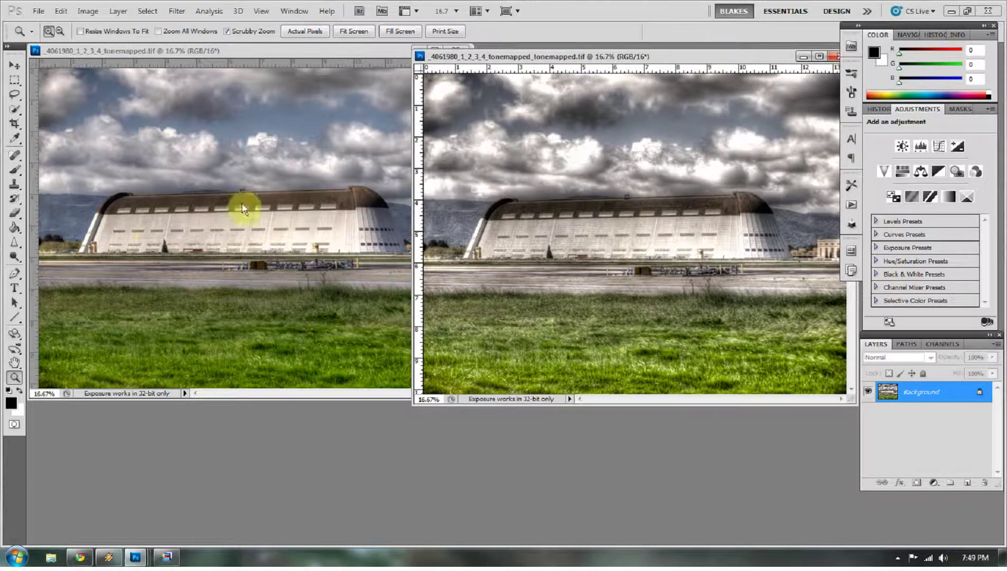
# - Copy the double tone-mapped image into the single tone-mapped document as a new layer with the Move tool, and close the source document
pyautogui.click(14, 66)
pyautogui.moveTo(522, 207); pyautogui.dragTo(189, 193)
pyautogui.moveTo(767, 58); pyautogui.dragTo(513, 99)
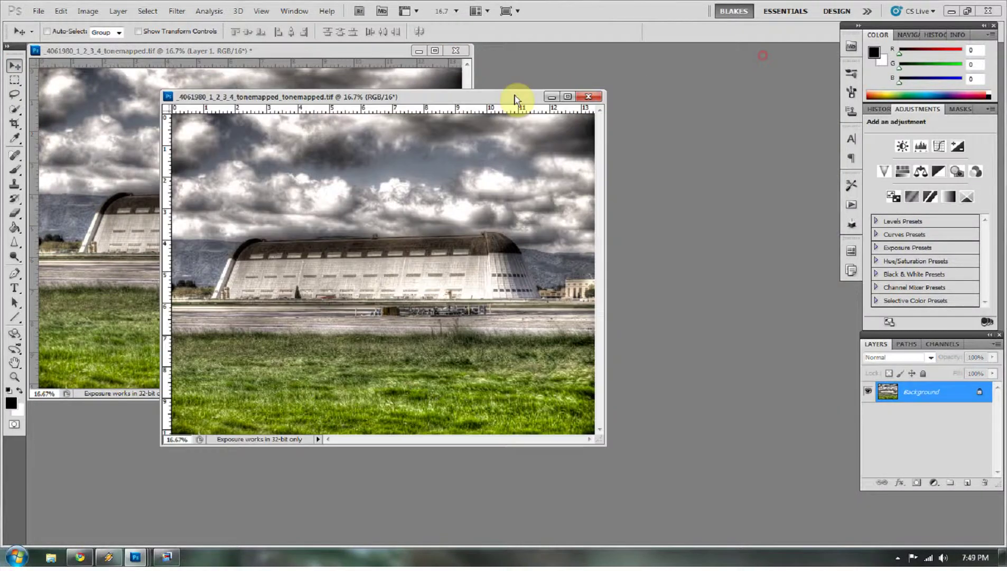
pyautogui.click(591, 98)
pyautogui.moveTo(397, 52); pyautogui.dragTo(455, 94)
pyautogui.moveTo(505, 129); pyautogui.dragTo(505, 120)
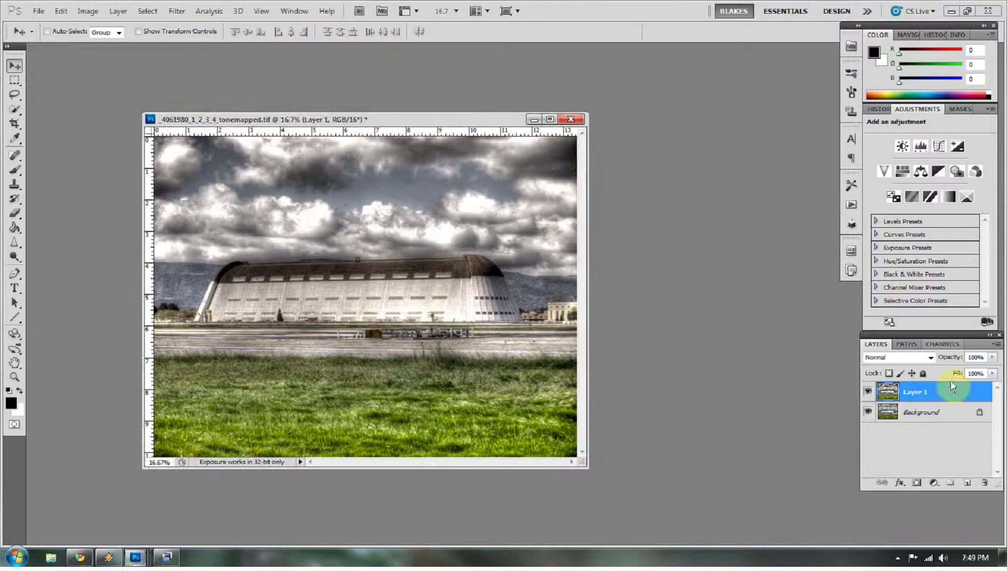
# - Rename the new layer to Ugly Layer and set its blend mode to Luminosity
pyautogui.rightClick(913, 397)
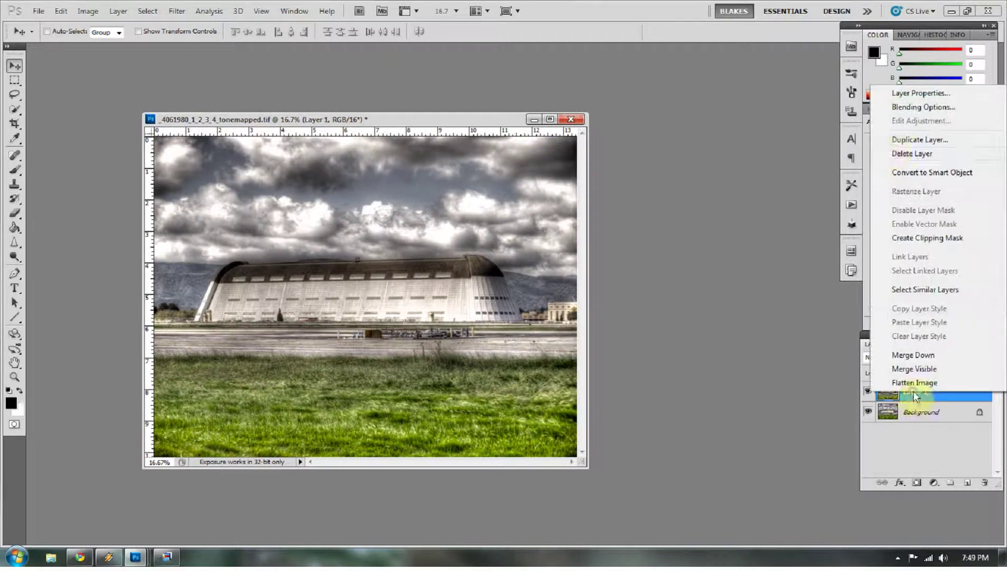
pyautogui.click(899, 94)
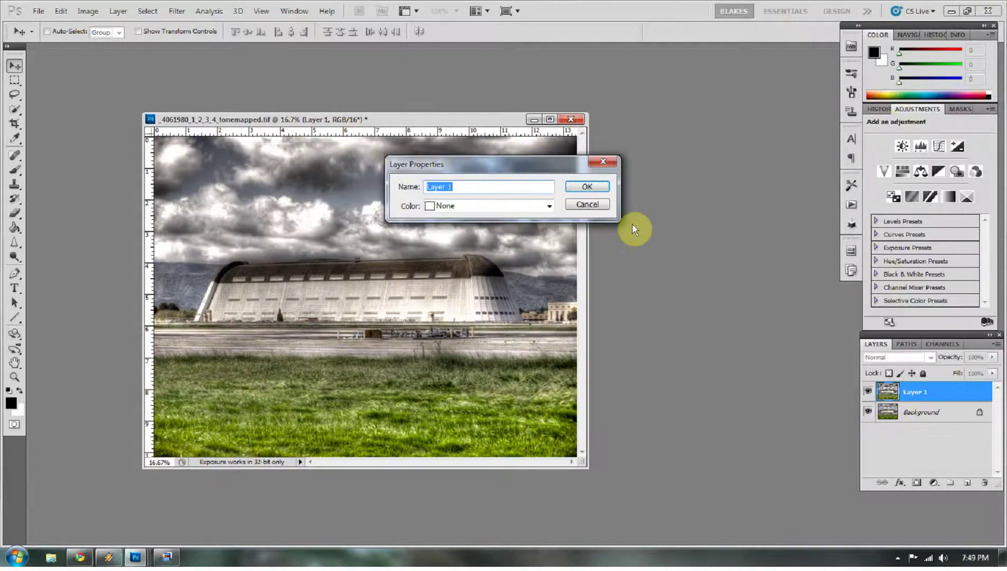
pyautogui.write('Ugly')
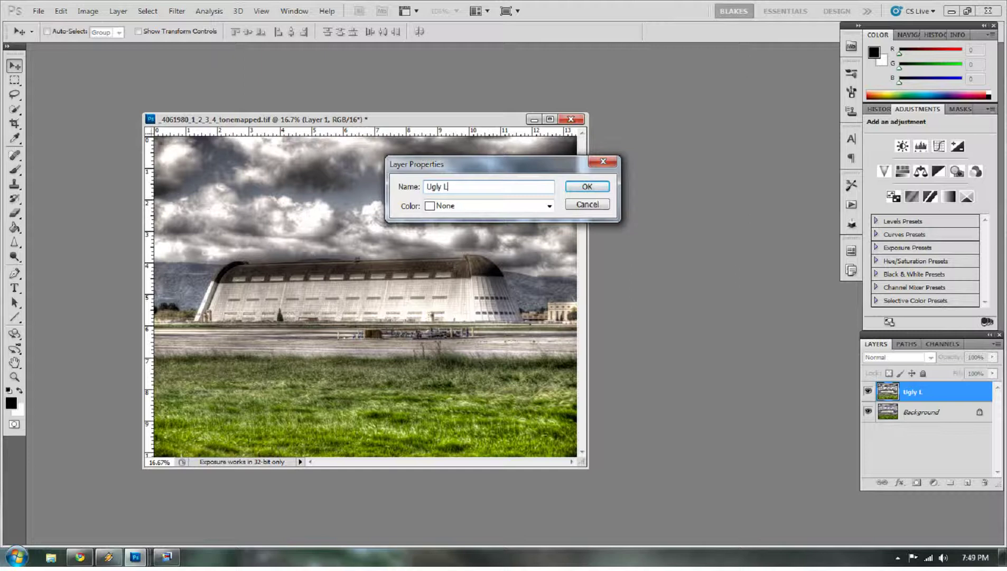
pyautogui.press('Return')
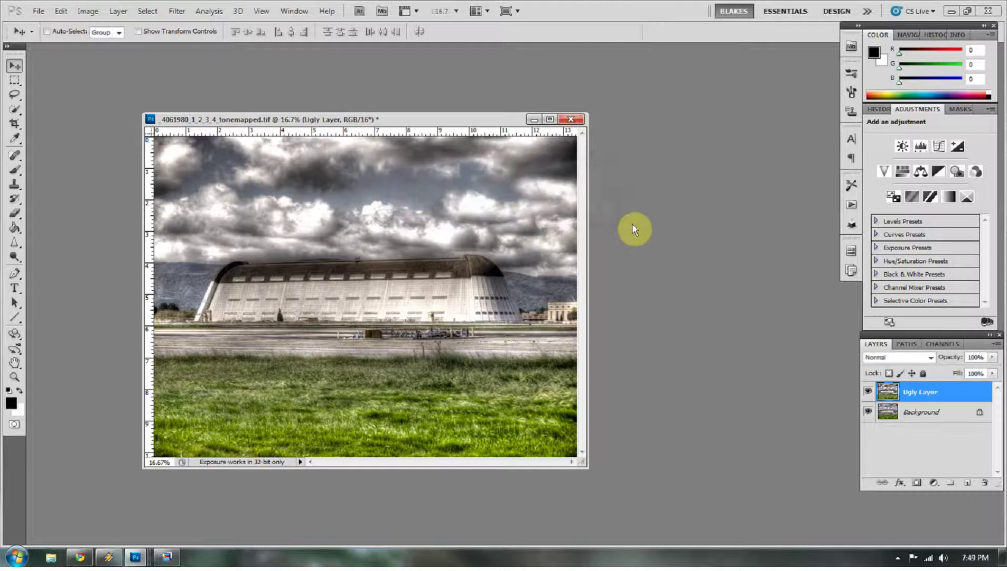
pyautogui.click(880, 362)
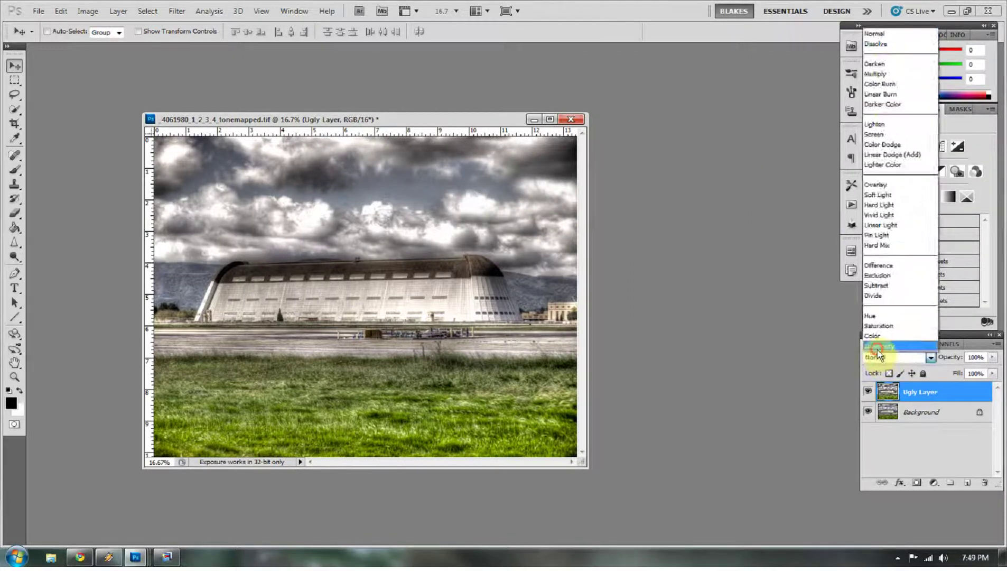
pyautogui.click(879, 355)
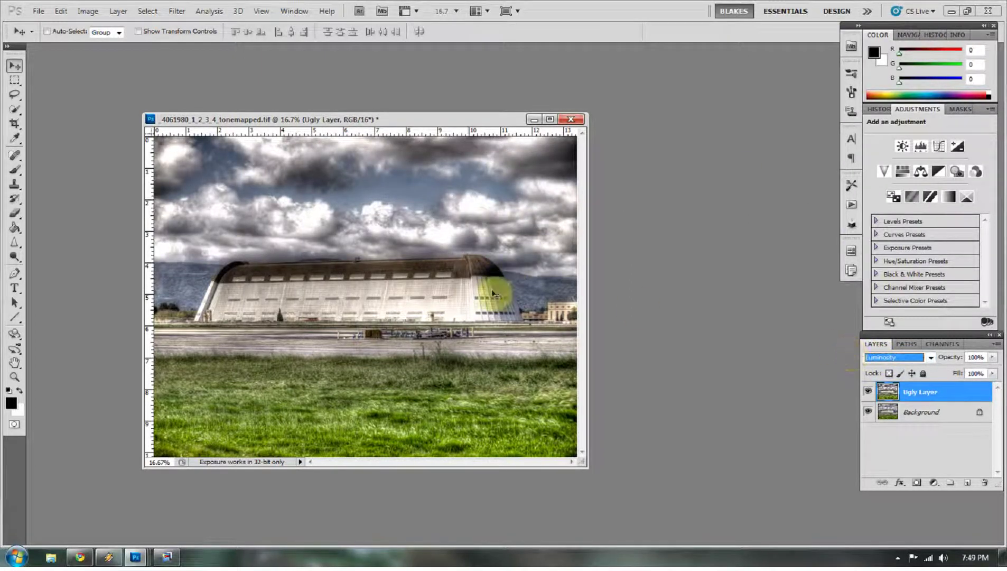
# - Compare the image with and without the Ugly Layer by toggling its visibility several times
pyautogui.click(869, 392)
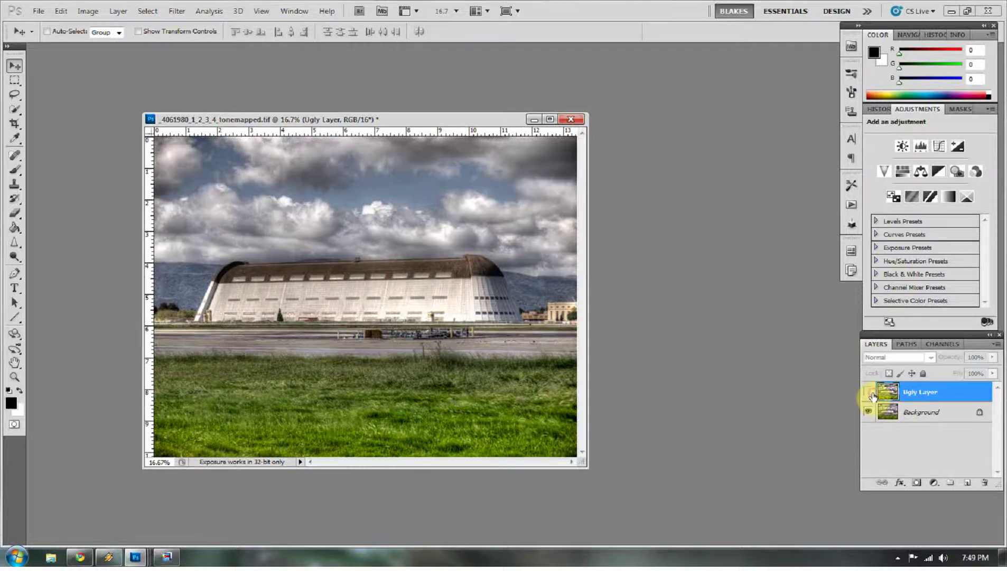
pyautogui.click(868, 391)
pyautogui.click(870, 393)
pyautogui.click(869, 394)
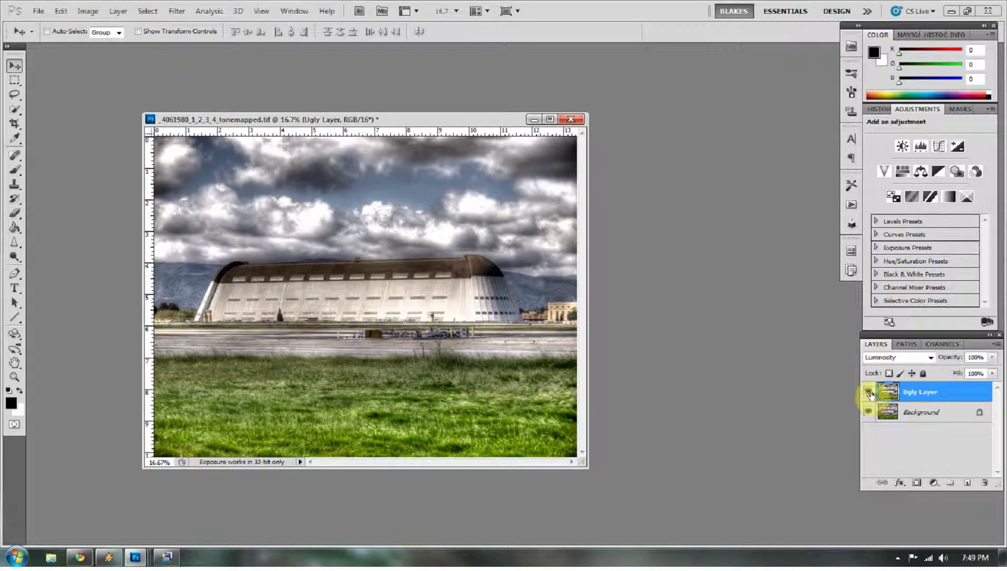
pyautogui.click(870, 393)
pyautogui.click(870, 393)
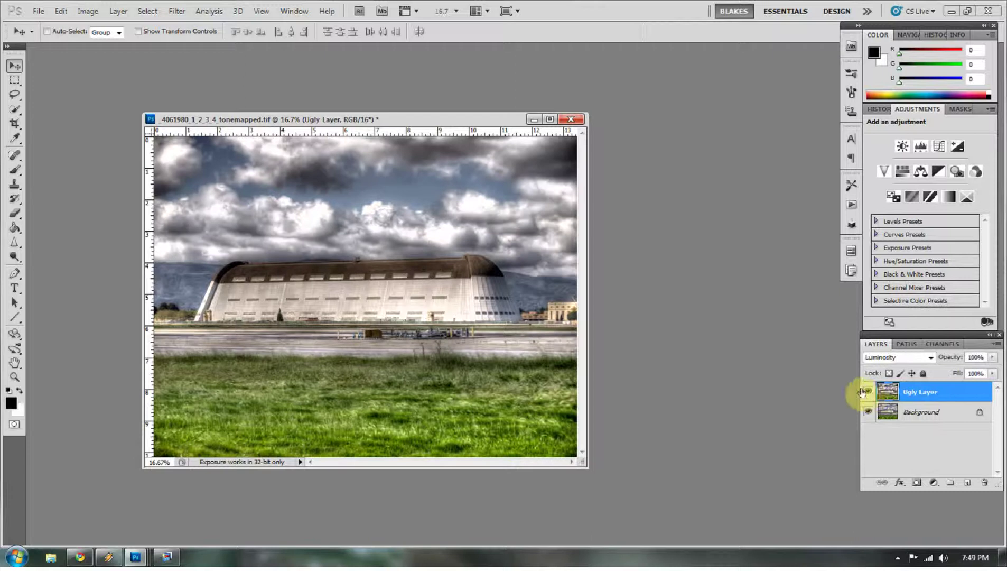
# - Lower the Ugly Layer's opacity to 71% and its fill to 84%, and compare the blend with the layer hidden
pyautogui.moveTo(992, 376); pyautogui.dragTo(971, 373)
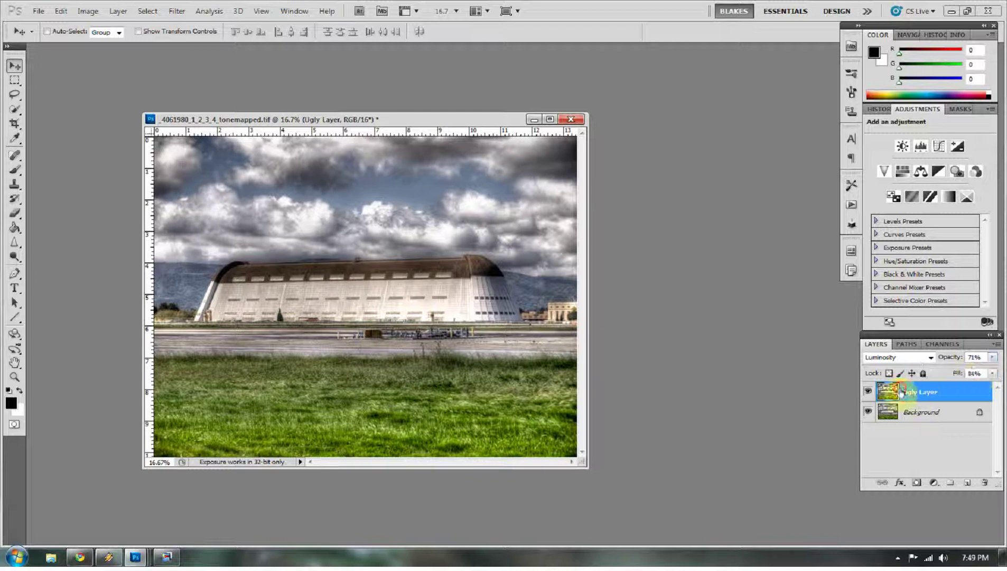
pyautogui.click(868, 392)
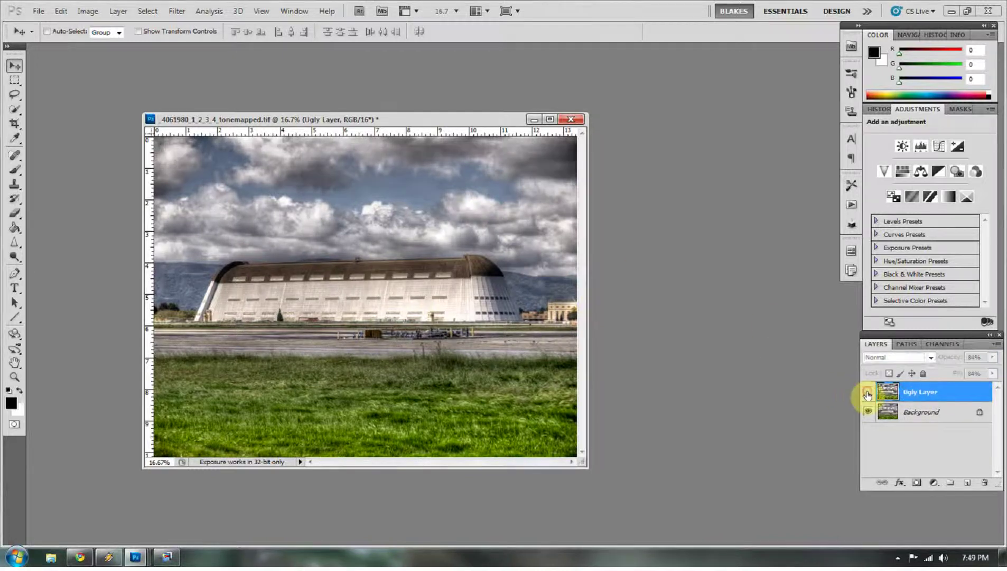
pyautogui.click(868, 394)
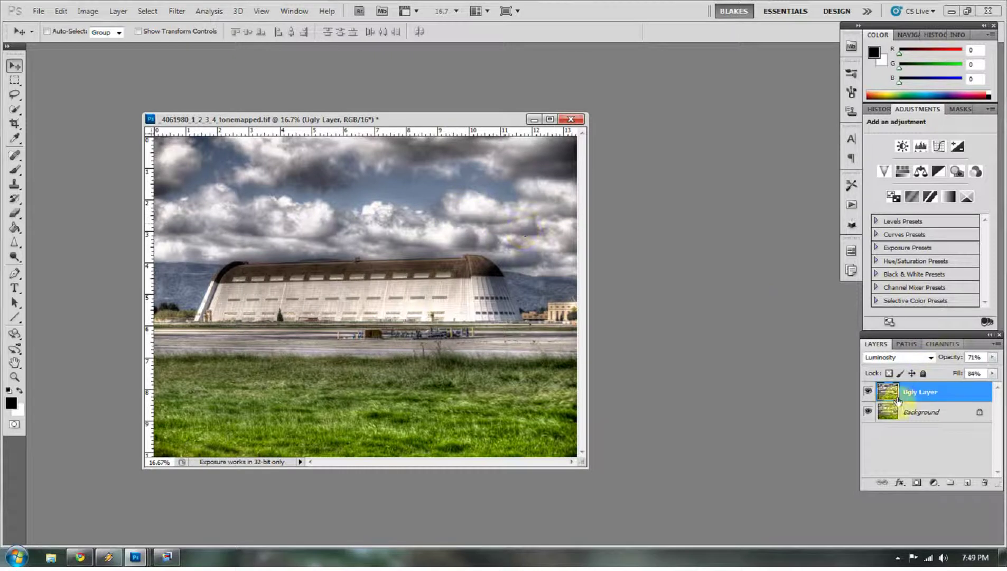
# - Add a layer mask to the Ugly Layer and paint black over the clouds near the photo's right edge with the Brush at 62% opacity
pyautogui.click(917, 483)
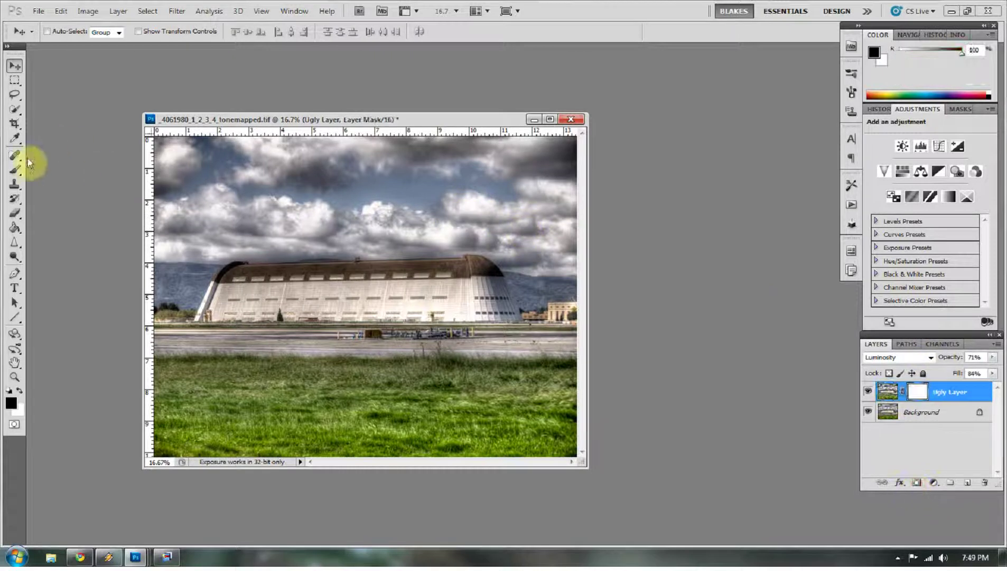
pyautogui.click(14, 170)
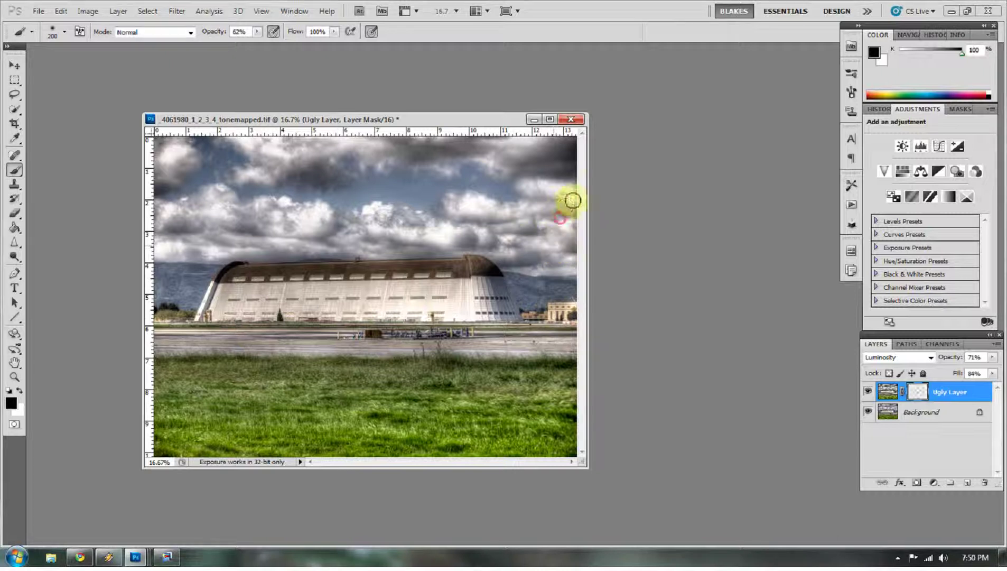
pyautogui.click(552, 189)
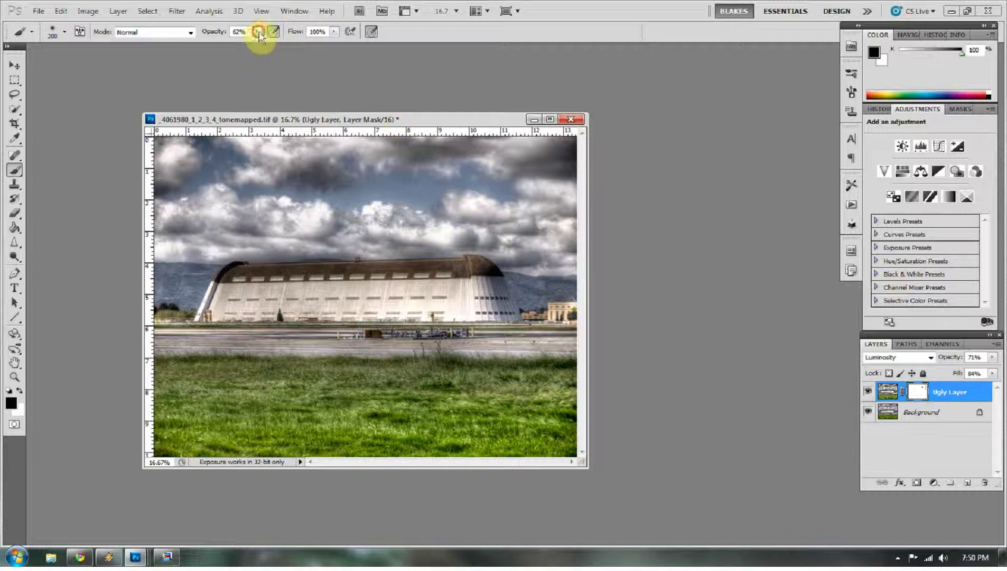
# - Raise the Brush opacity to 100% and paint black on the mask over the bright clouds across the sky
pyautogui.moveTo(258, 33); pyautogui.dragTo(284, 45)
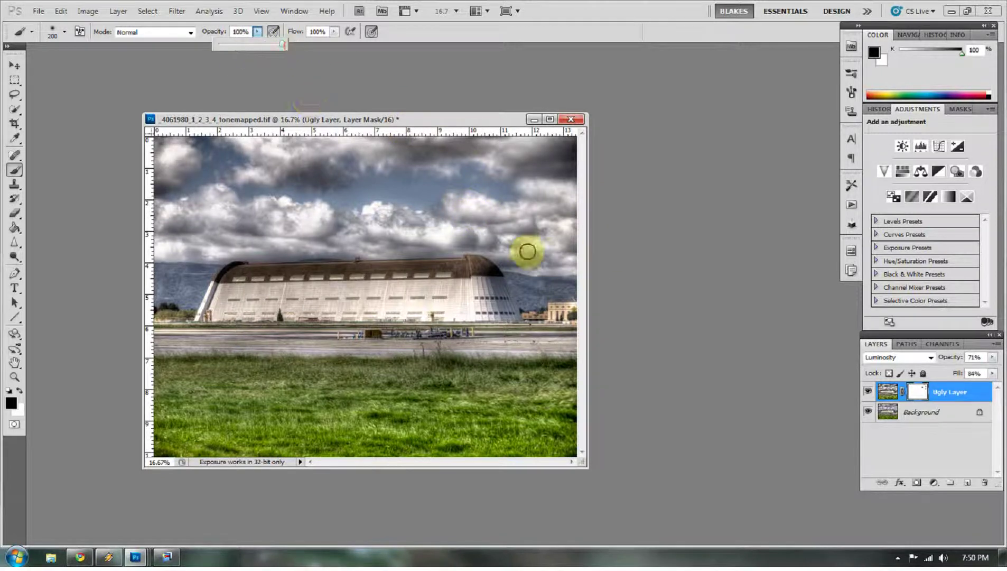
pyautogui.moveTo(527, 251)
pyautogui.mouseDown()
pyautogui.moveTo(510, 238)
pyautogui.moveTo(559, 244)
pyautogui.moveTo(504, 237)
pyautogui.moveTo(498, 248)
pyautogui.moveTo(515, 245)
pyautogui.moveTo(477, 232)
pyautogui.moveTo(485, 238)
pyautogui.moveTo(466, 238)
pyautogui.moveTo(488, 240)
pyautogui.moveTo(464, 205)
pyautogui.mouseUp()
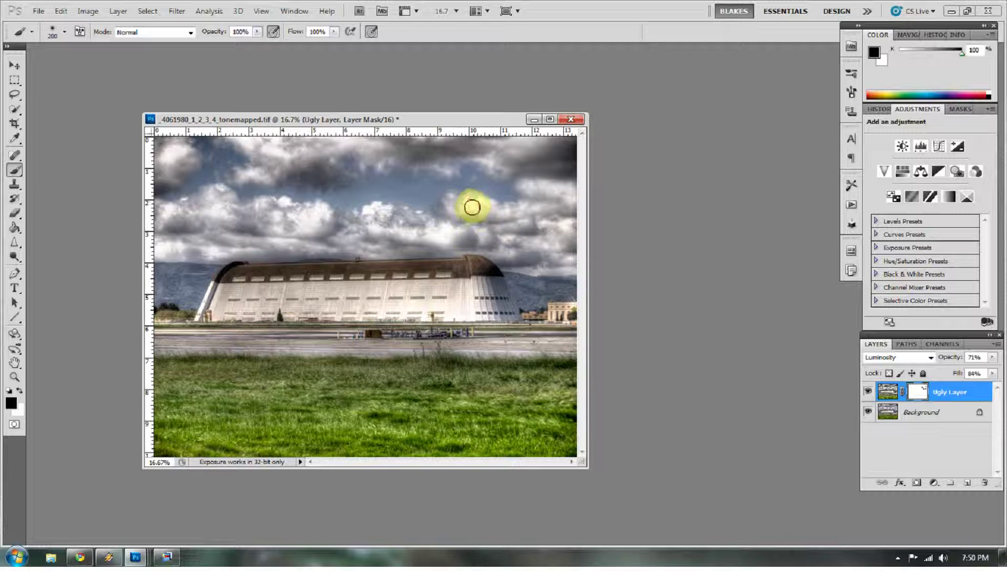
pyautogui.moveTo(477, 203)
pyautogui.mouseDown()
pyautogui.moveTo(459, 229)
pyautogui.moveTo(423, 238)
pyautogui.moveTo(448, 231)
pyautogui.moveTo(458, 244)
pyautogui.mouseUp()
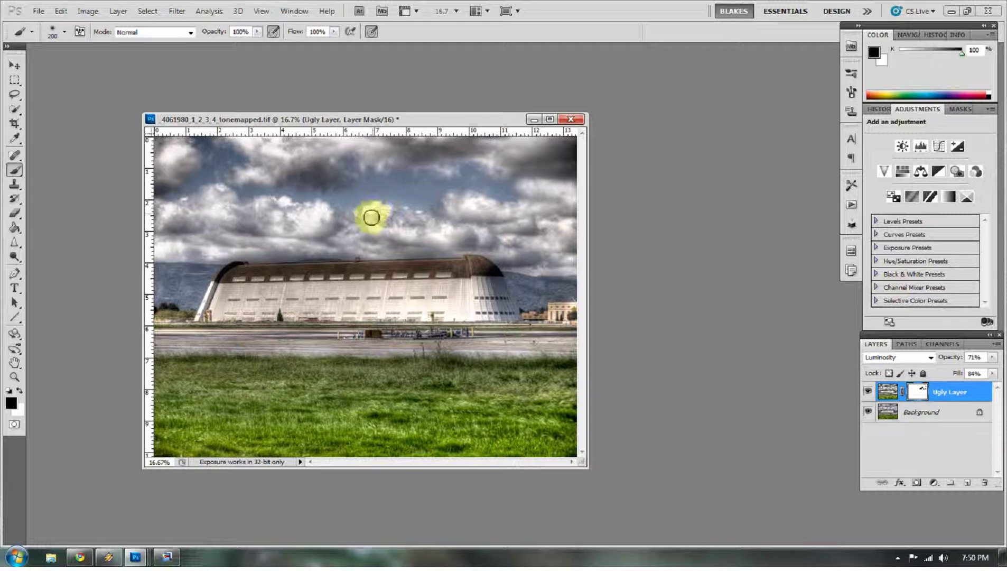
pyautogui.click(378, 213)
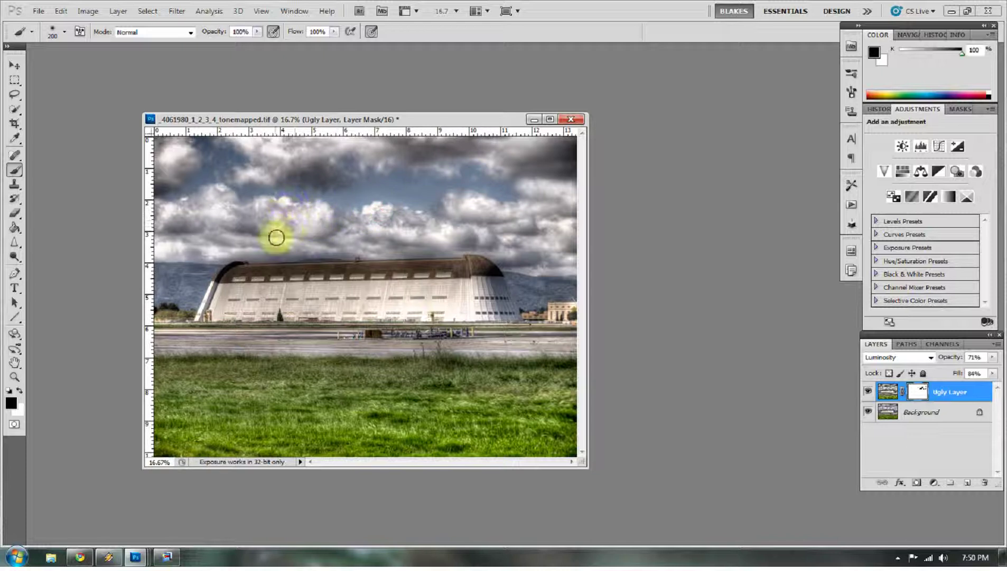
pyautogui.click(292, 198)
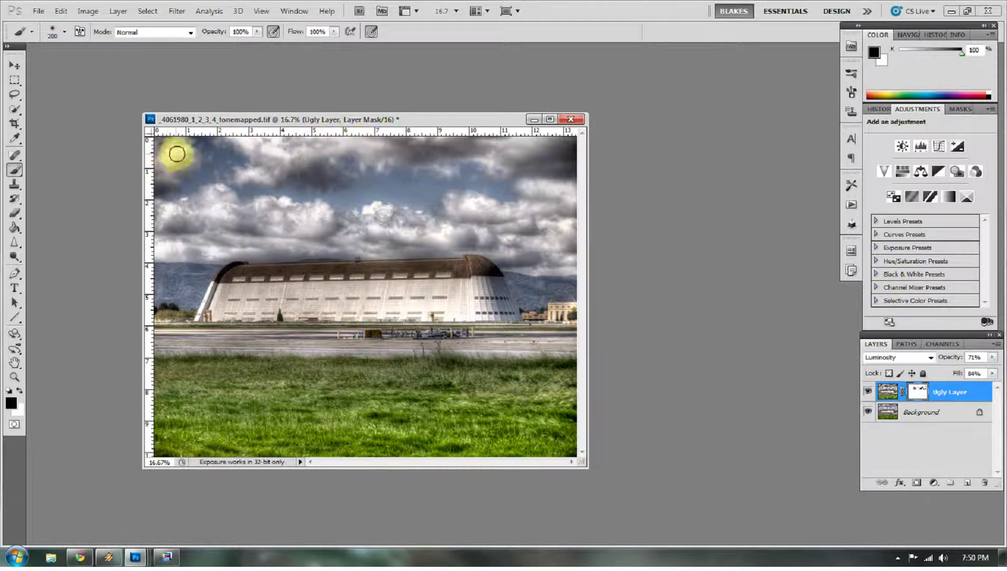
pyautogui.moveTo(177, 153)
pyautogui.mouseDown()
pyautogui.moveTo(164, 235)
pyautogui.moveTo(165, 205)
pyautogui.moveTo(224, 214)
pyautogui.moveTo(166, 249)
pyautogui.moveTo(254, 247)
pyautogui.moveTo(210, 204)
pyautogui.moveTo(217, 190)
pyautogui.moveTo(317, 223)
pyautogui.moveTo(380, 229)
pyautogui.moveTo(368, 217)
pyautogui.moveTo(372, 233)
pyautogui.moveTo(437, 238)
pyautogui.moveTo(492, 211)
pyautogui.moveTo(565, 228)
pyautogui.moveTo(521, 208)
pyautogui.mouseUp()
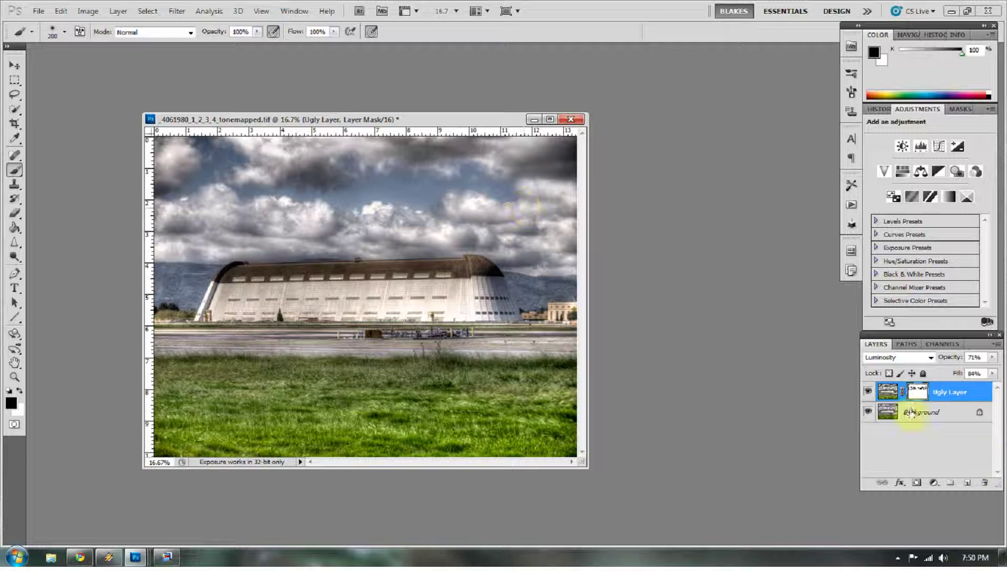
# - Stamp all visible layers into a new top layer and give it a yellow color label
pyautogui.click(893, 397)
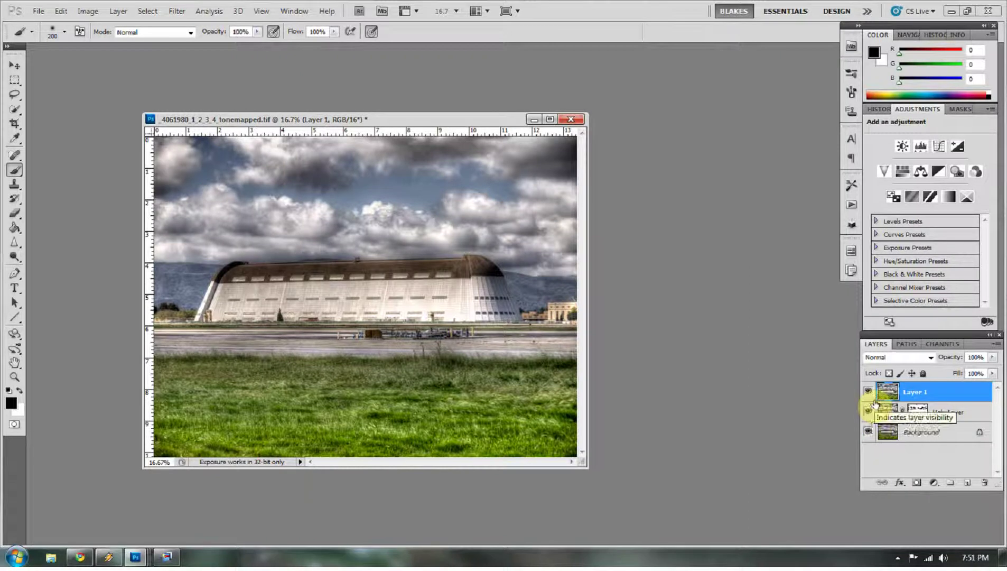
pyautogui.rightClick(908, 393)
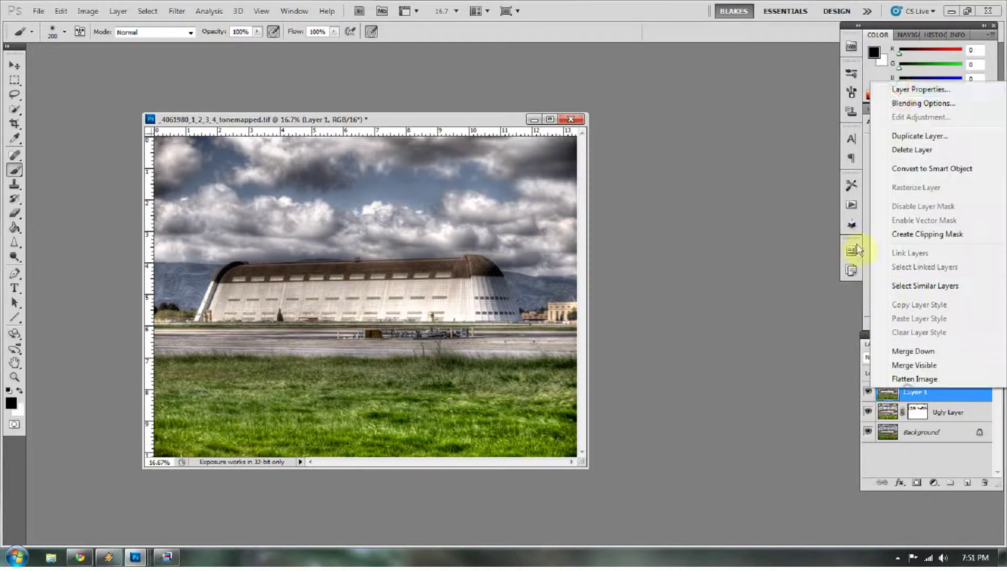
pyautogui.click(894, 87)
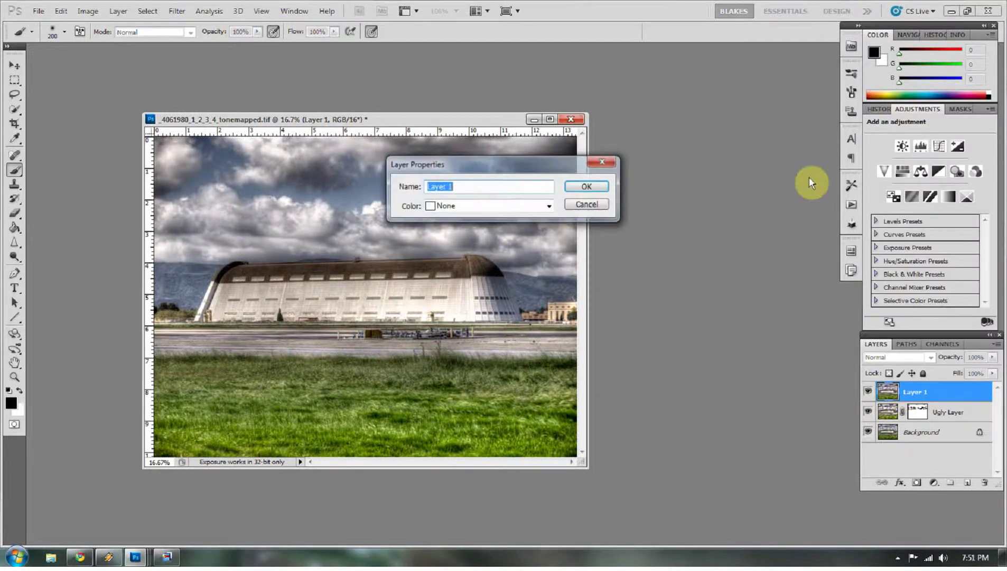
pyautogui.click(549, 205)
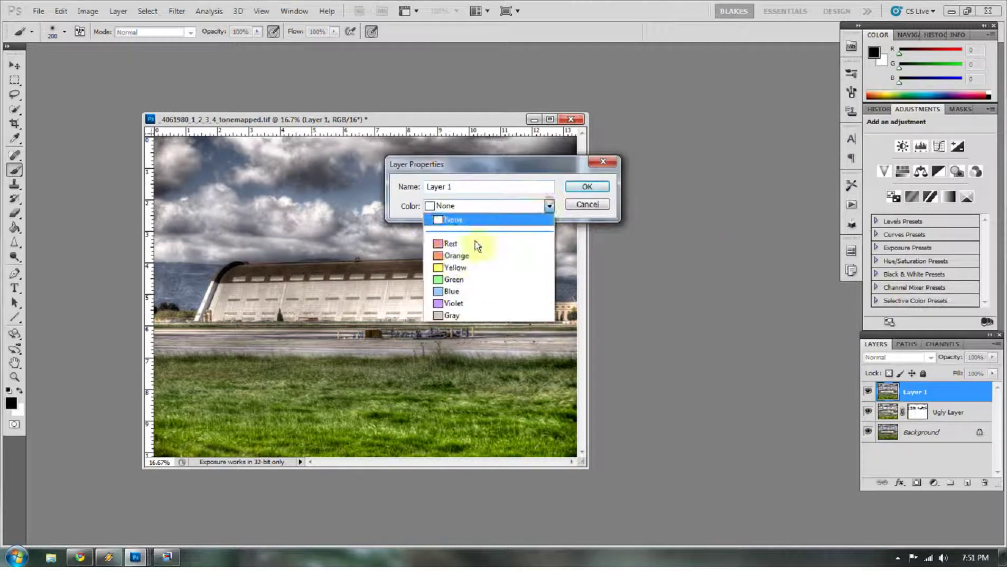
pyautogui.click(454, 267)
pyautogui.click(587, 187)
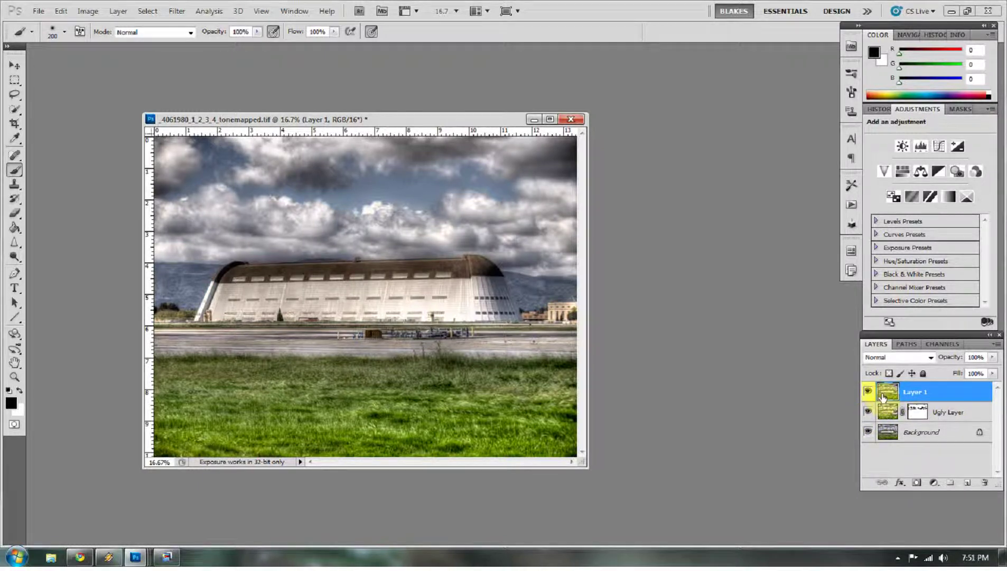
# - Select the whole sky above the hangar and hills on the stamped layer with the Quick Selection tool
pyautogui.click(16, 108)
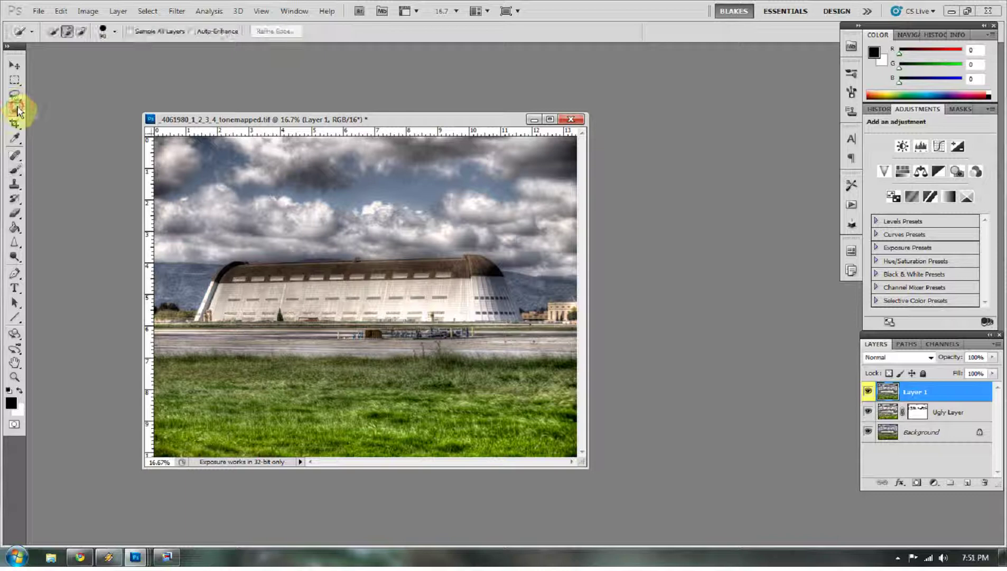
pyautogui.moveTo(180, 203)
pyautogui.mouseDown()
pyautogui.moveTo(221, 205)
pyautogui.moveTo(179, 164)
pyautogui.moveTo(257, 156)
pyautogui.moveTo(446, 168)
pyautogui.moveTo(544, 203)
pyautogui.moveTo(332, 216)
pyautogui.mouseUp()
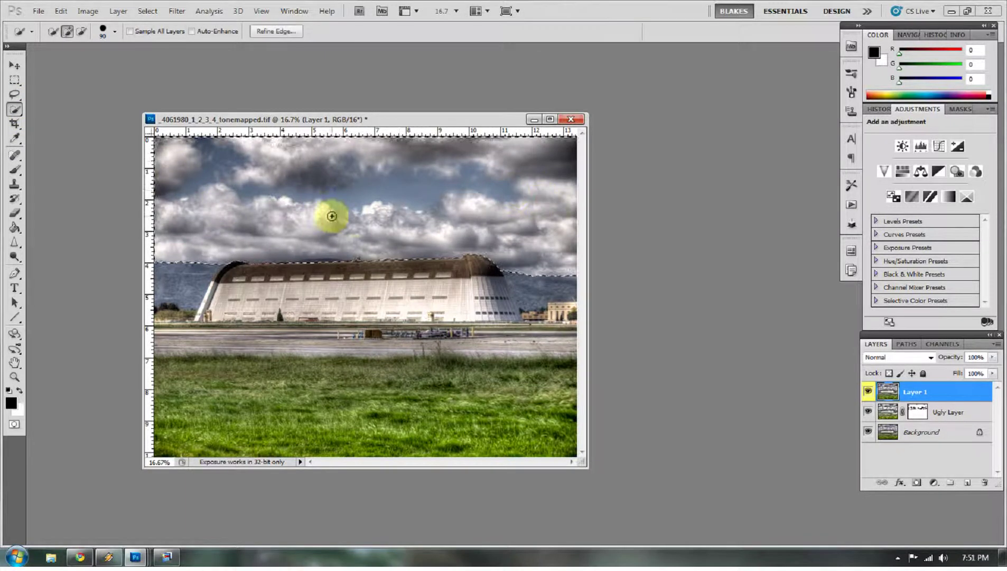
pyautogui.press('alt')
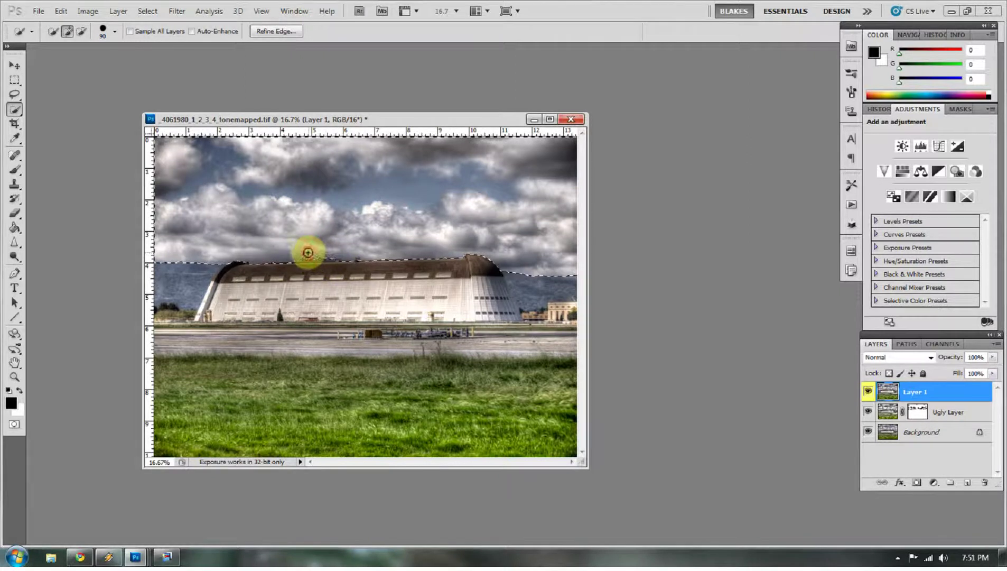
pyautogui.moveTo(308, 253); pyautogui.dragTo(408, 300)
pyautogui.click(14, 376)
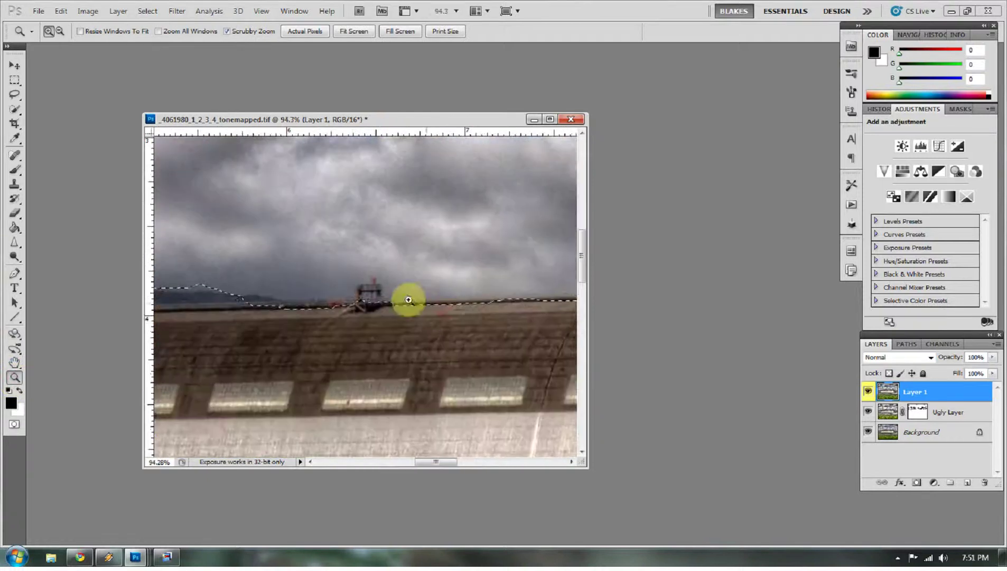
pyautogui.click(15, 154)
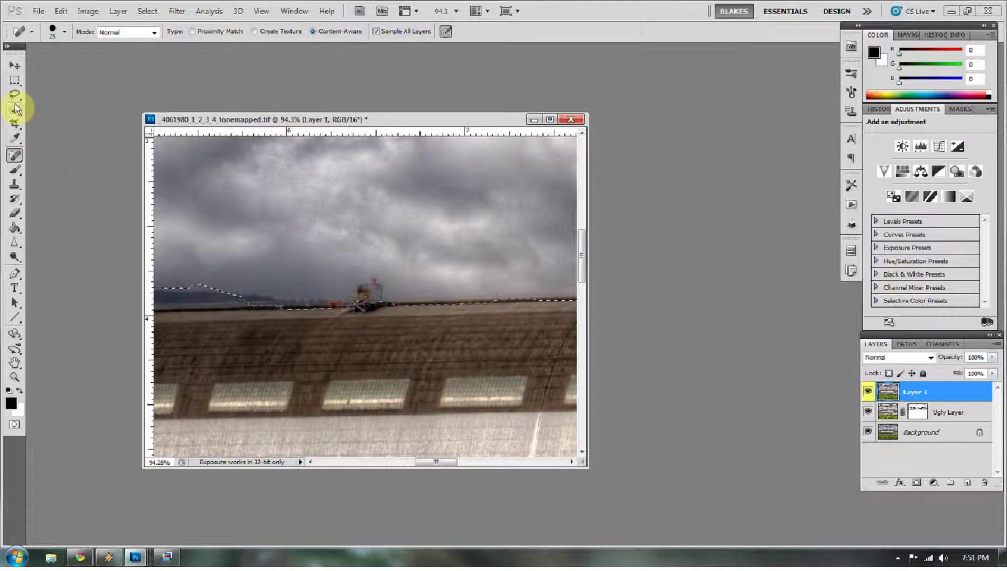
pyautogui.click(879, 109)
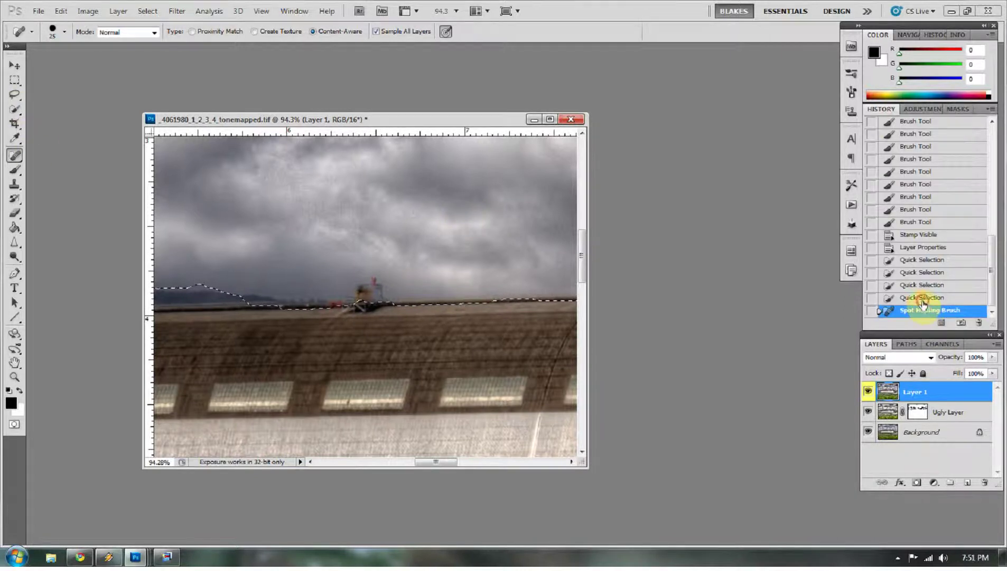
pyautogui.click(922, 302)
# - Refine the sky selection around the small structure on the hangar roof with the Quick Selection tool, reducing the brush size to 10
pyautogui.click(16, 109)
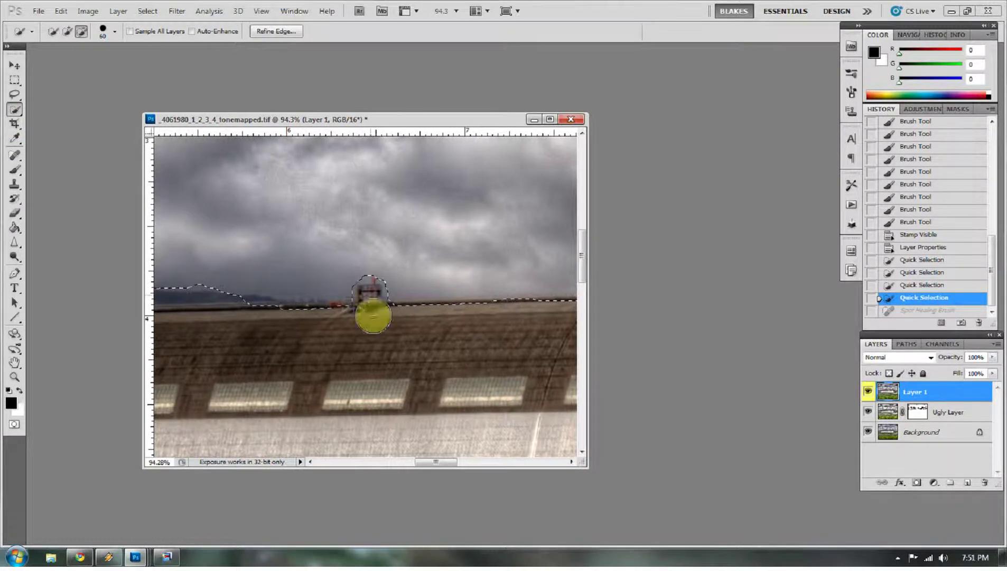
pyautogui.moveTo(374, 316); pyautogui.dragTo(376, 331)
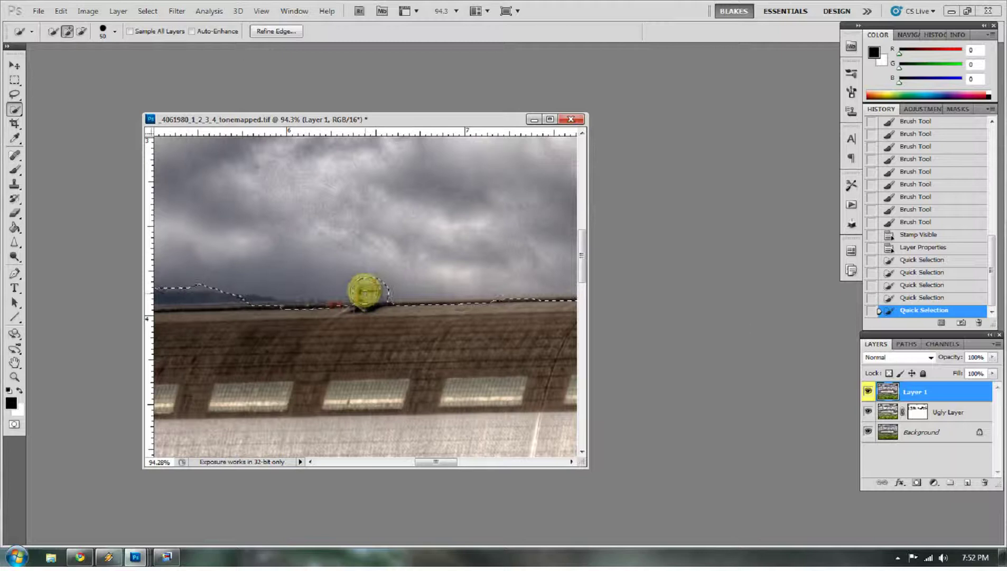
pyautogui.moveTo(365, 278)
pyautogui.mouseDown()
pyautogui.moveTo(367, 288)
pyautogui.moveTo(392, 289)
pyautogui.moveTo(387, 303)
pyautogui.mouseUp()
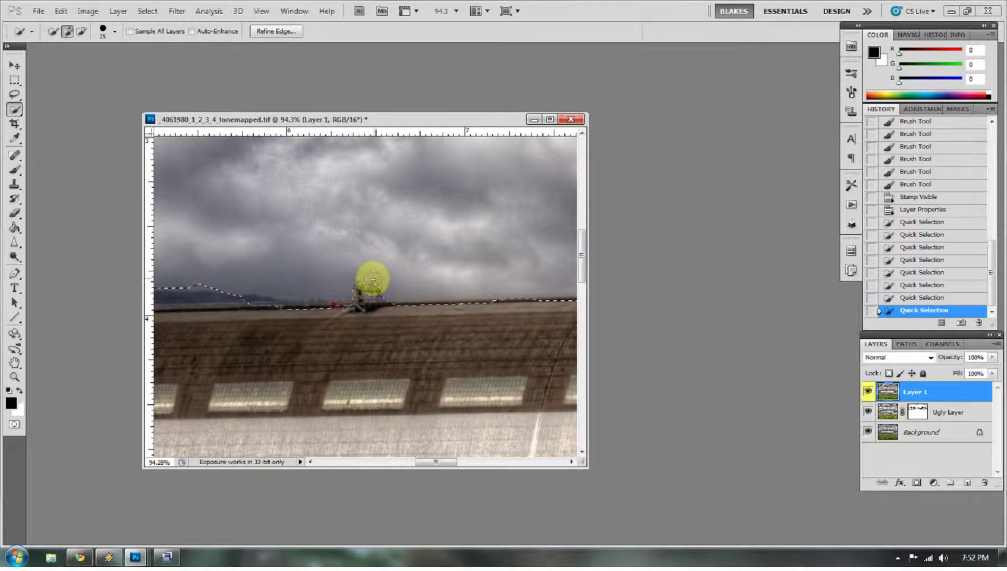
pyautogui.press('alt')
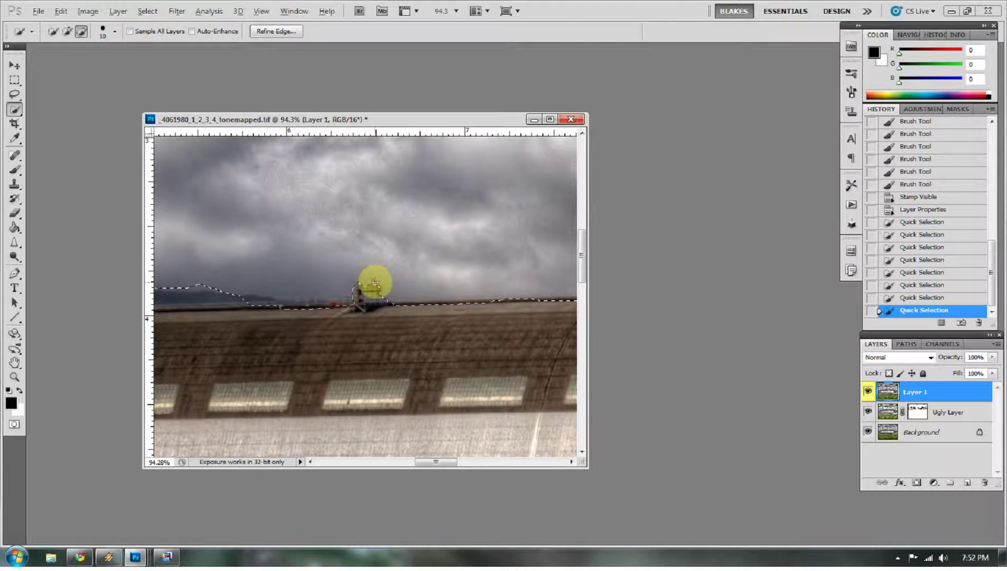
pyautogui.keyDown('alt'); pyautogui.click(372, 285); pyautogui.keyUp('alt')
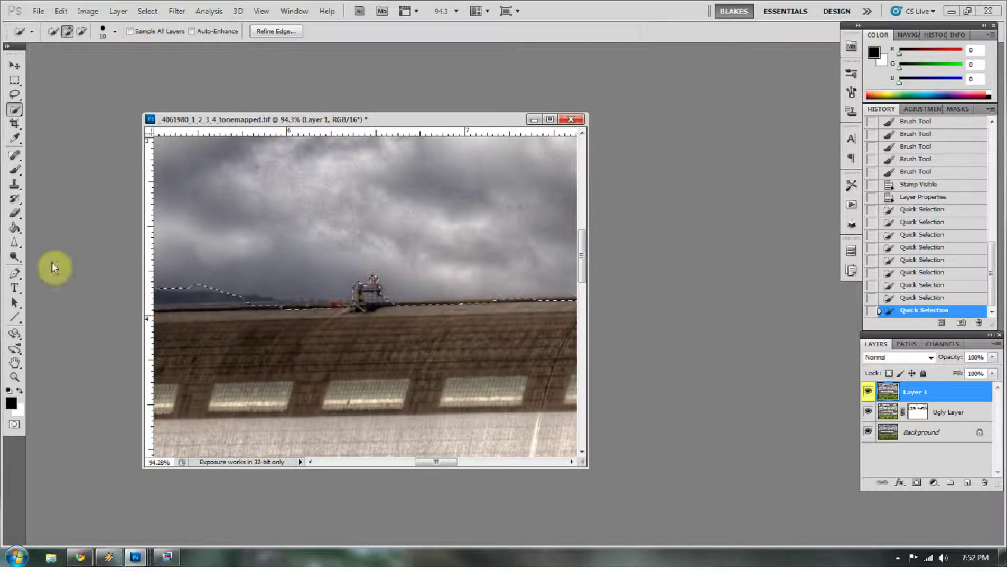
# - Apply a Surface Blur with a 4-pixel radius and a threshold of 14 levels to the selected sky on the stamped layer
pyautogui.click(16, 377)
pyautogui.keyDown('alt'); pyautogui.click(248, 230); pyautogui.keyUp('alt')
pyautogui.hotkey('ctrl', '0')
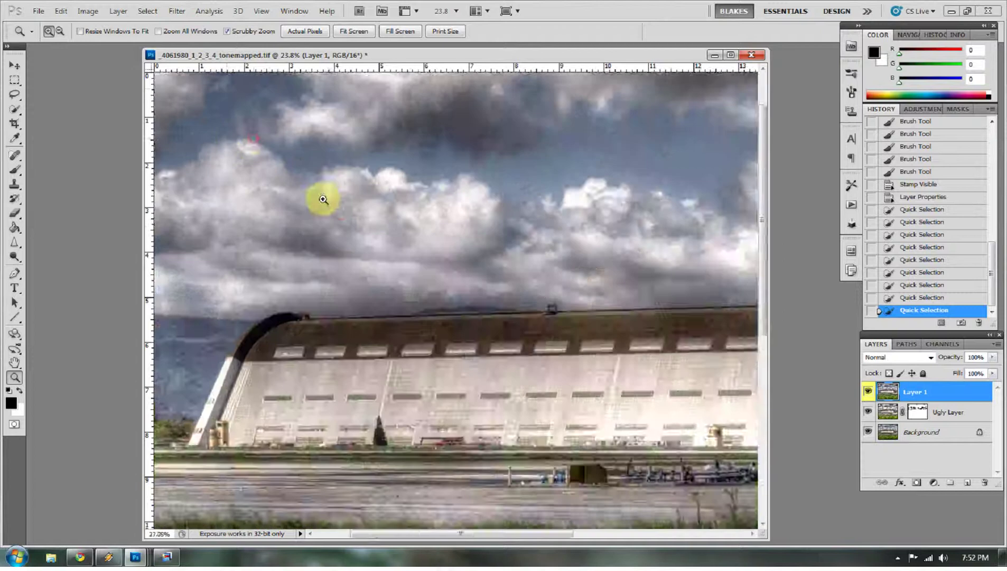
pyautogui.moveTo(322, 198); pyautogui.dragTo(339, 212)
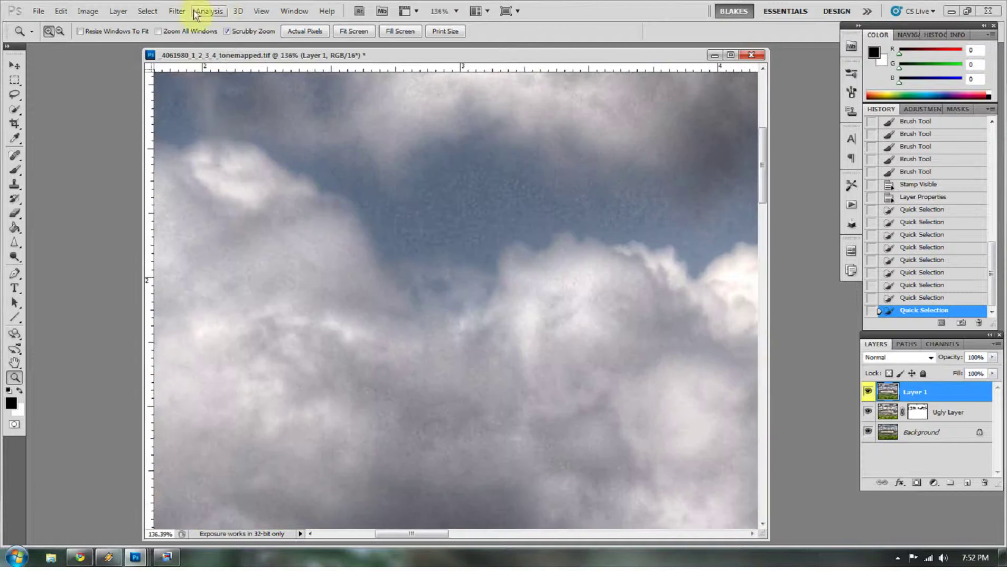
pyautogui.click(159, 12)
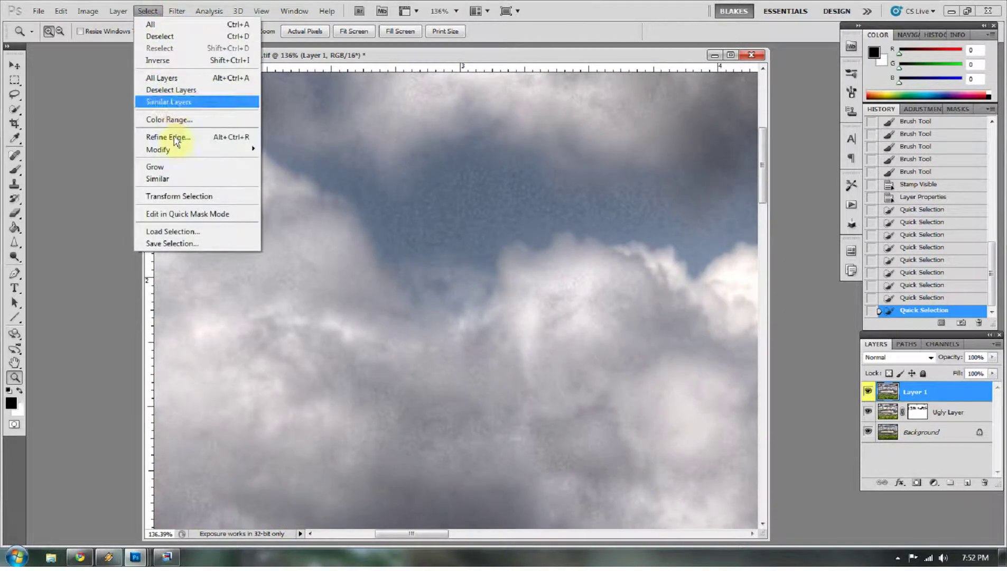
pyautogui.moveTo(177, 11)
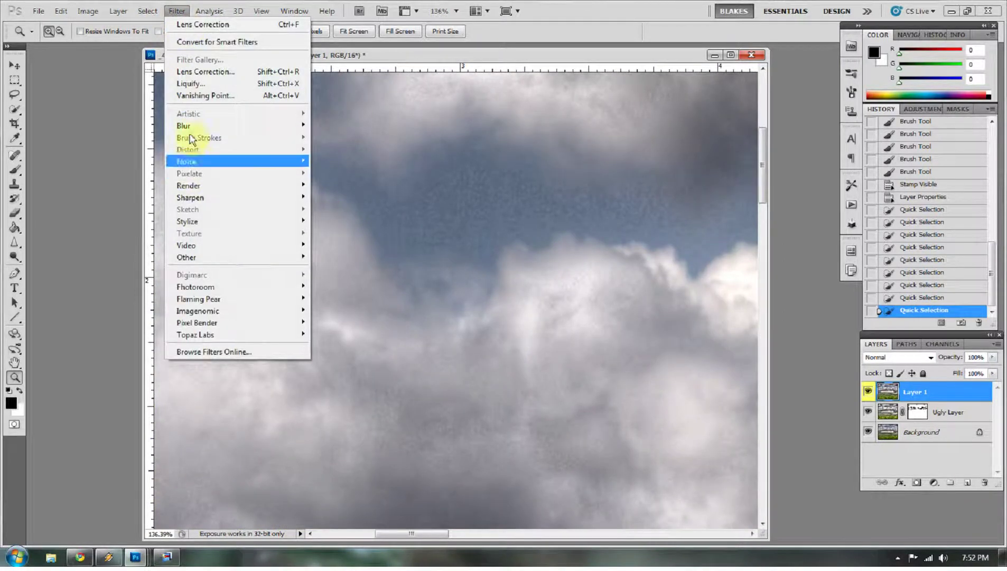
pyautogui.moveTo(192, 134)
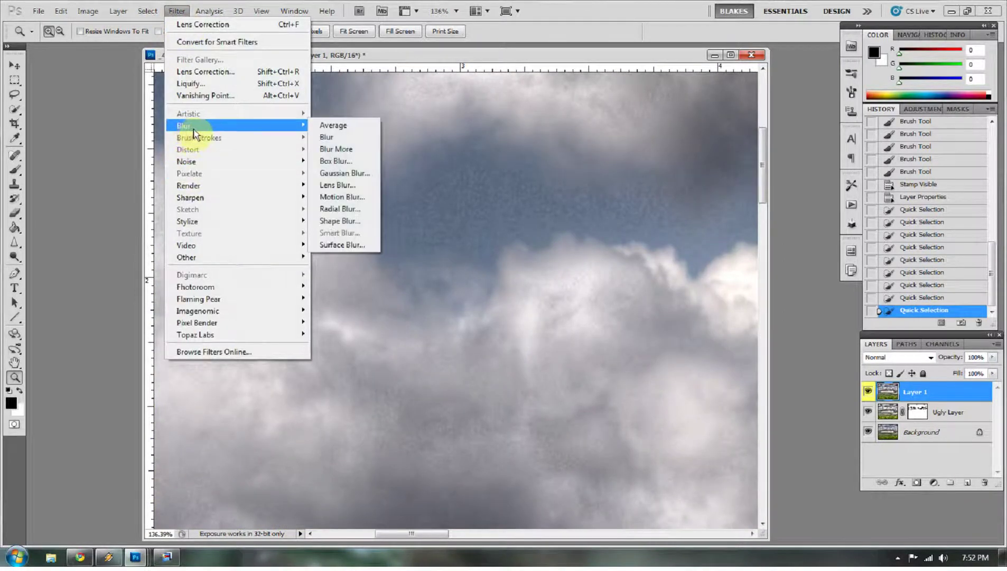
pyautogui.click(340, 244)
pyautogui.moveTo(769, 194); pyautogui.dragTo(791, 216)
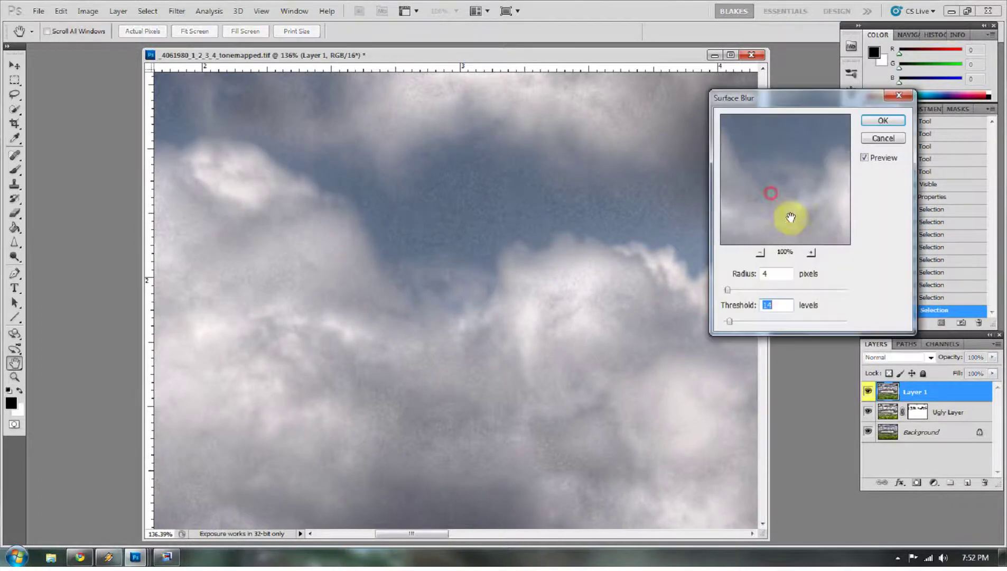
pyautogui.moveTo(744, 193); pyautogui.dragTo(764, 175)
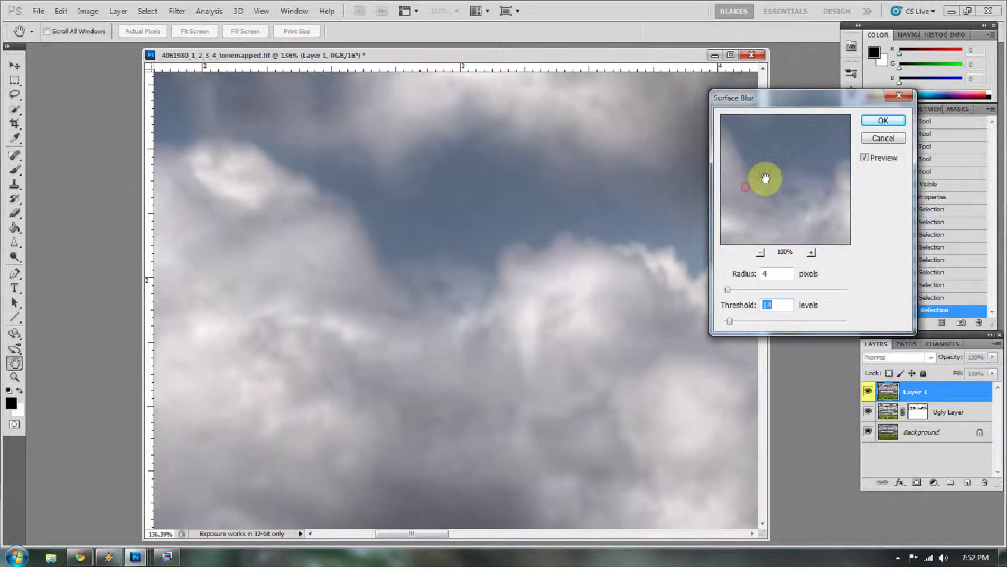
pyautogui.click(875, 122)
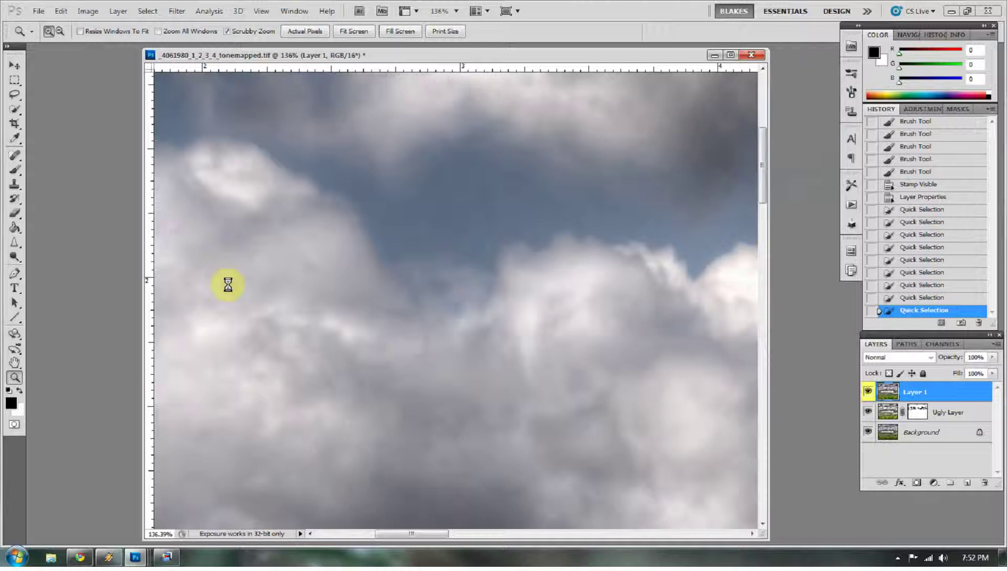
# - Deselect the sky with the whole image in view
pyautogui.click(14, 376)
pyautogui.hotkey('ctrl', '0')
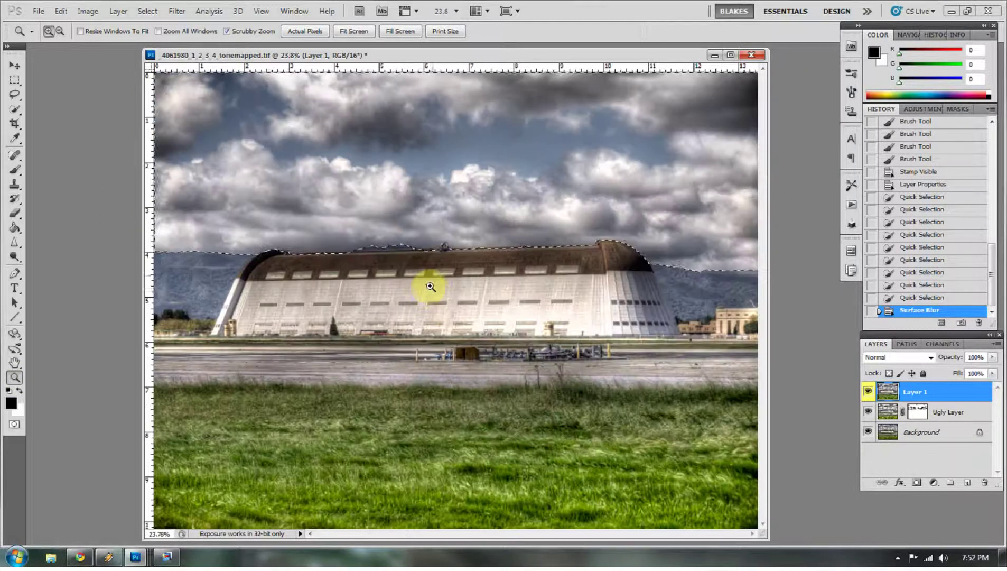
pyautogui.hotkey('ctrl', 'd')
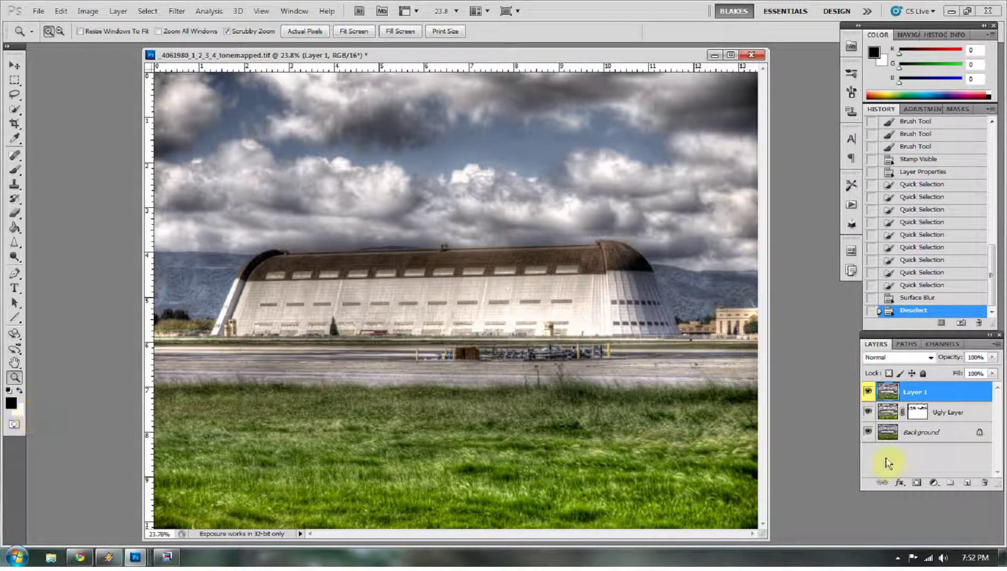
# - Add a black-to-white Gradient Map adjustment layer above the stamped layer and set its blend mode to Luminosity
pyautogui.click(937, 483)
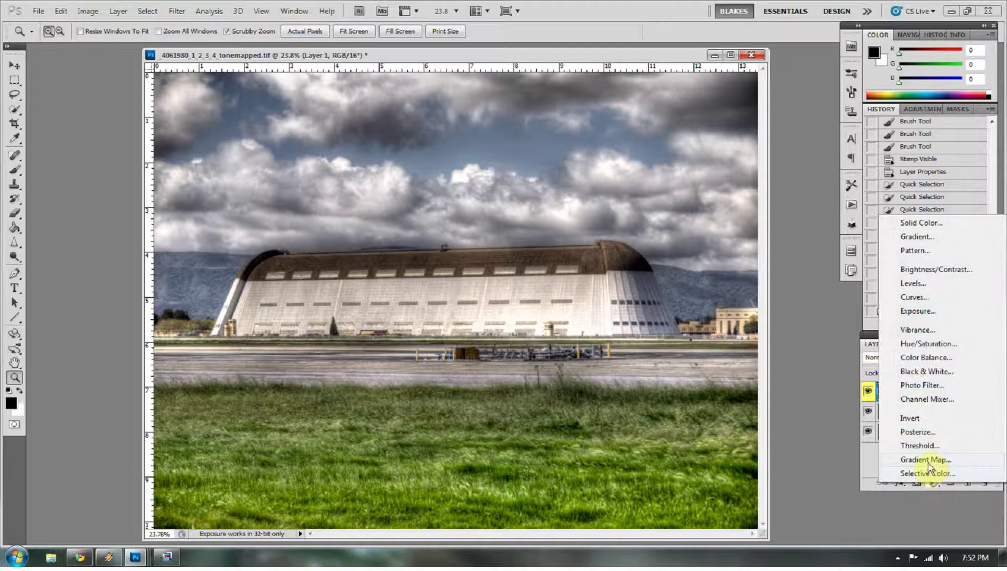
pyautogui.click(931, 458)
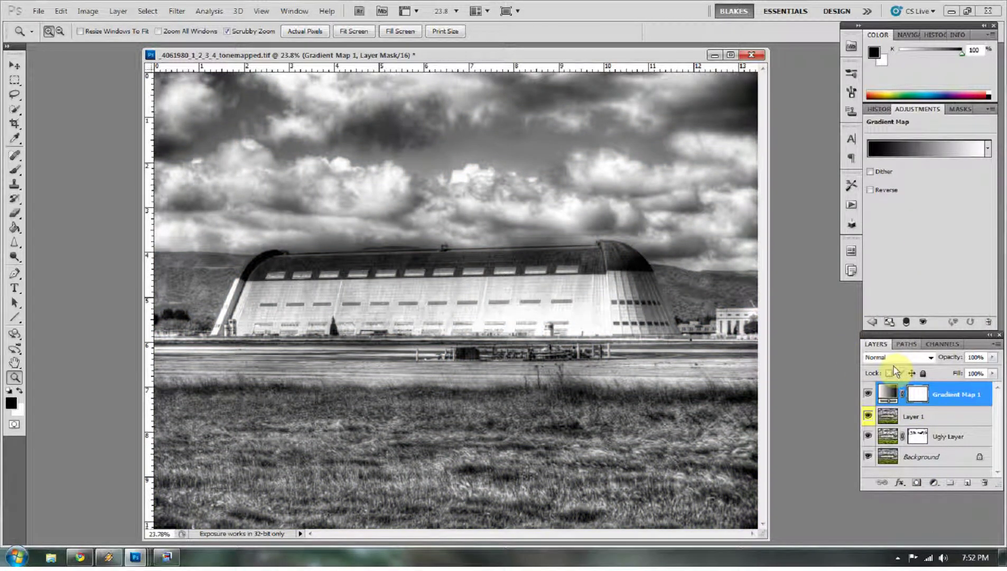
pyautogui.click(911, 359)
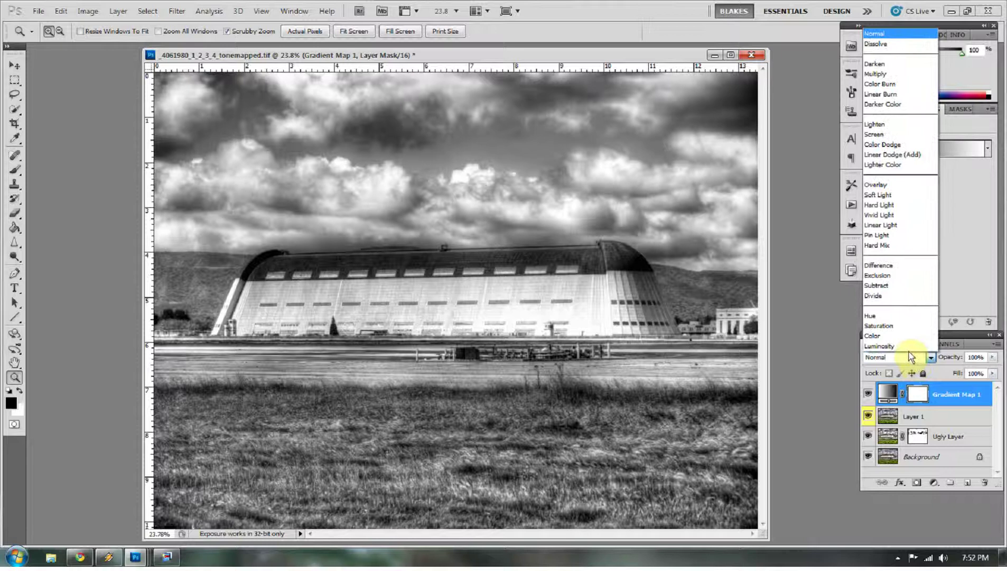
pyautogui.click(901, 346)
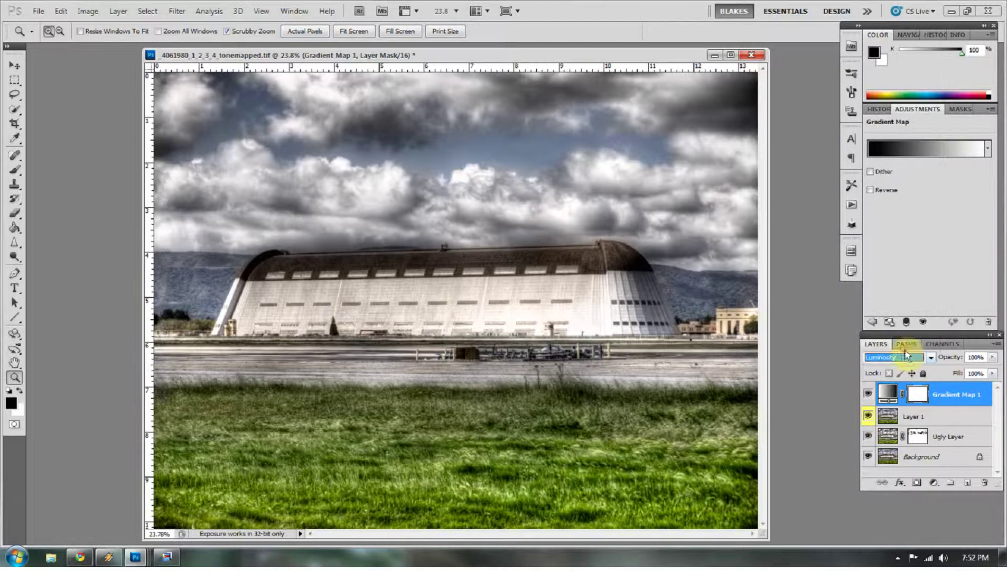
# - Compare the photo with and without the Luminosity gradient map layer by toggling its visibility
pyautogui.click(865, 396)
pyautogui.click(867, 398)
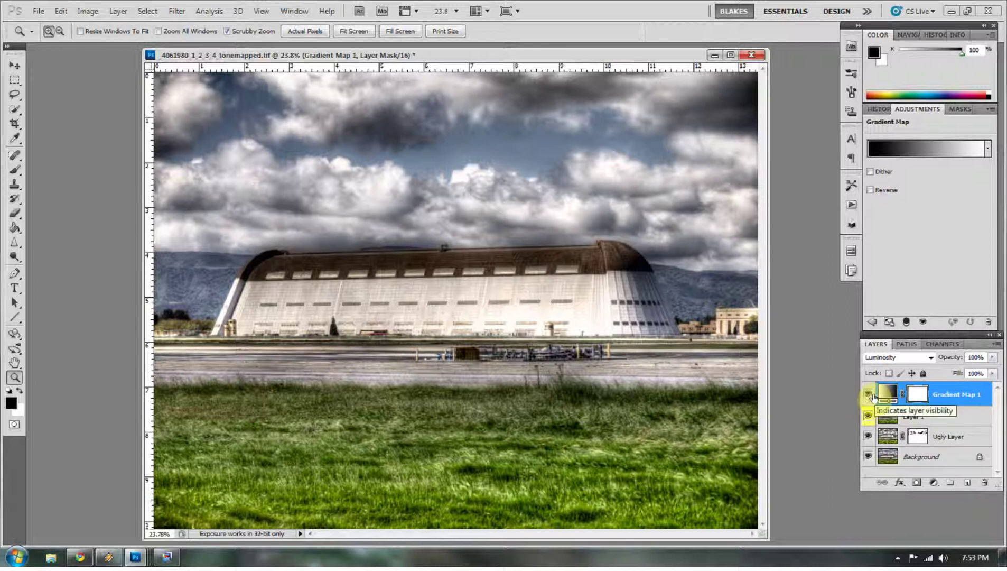
pyautogui.click(869, 396)
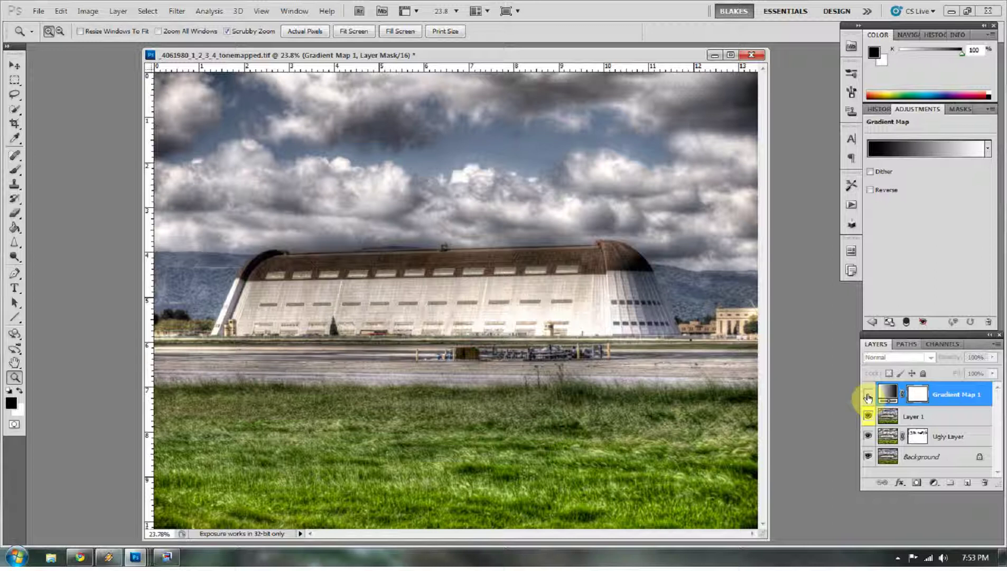
pyautogui.click(869, 396)
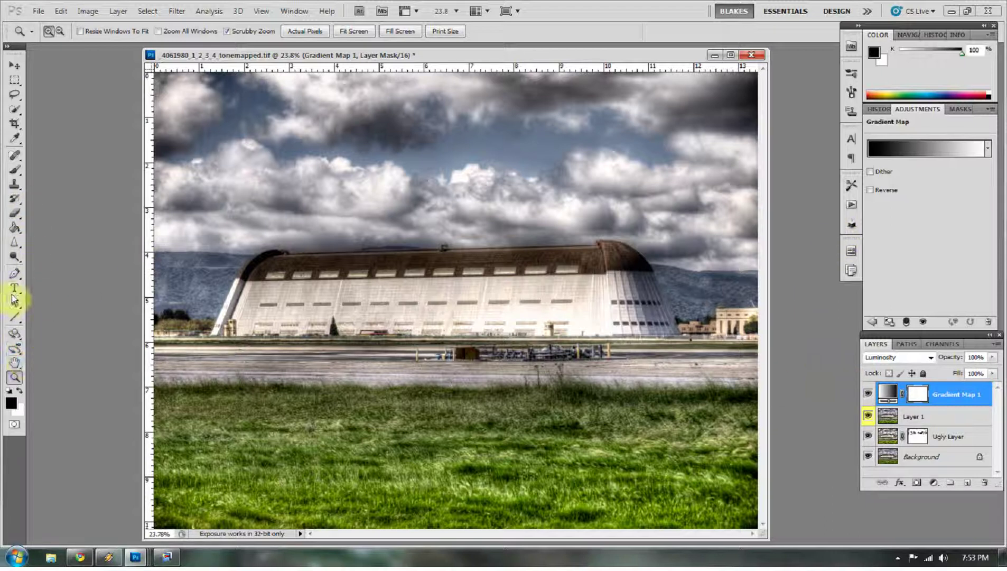
# - Sample the brown of the hangar roof from Layer 1 as the foreground color with the Eyedropper tool
pyautogui.click(933, 485)
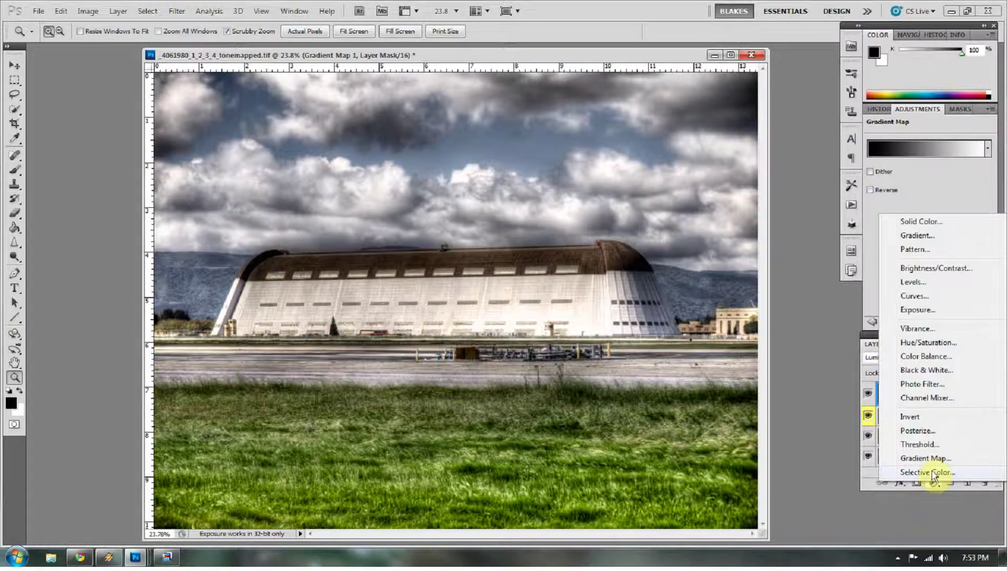
pyautogui.click(76, 338)
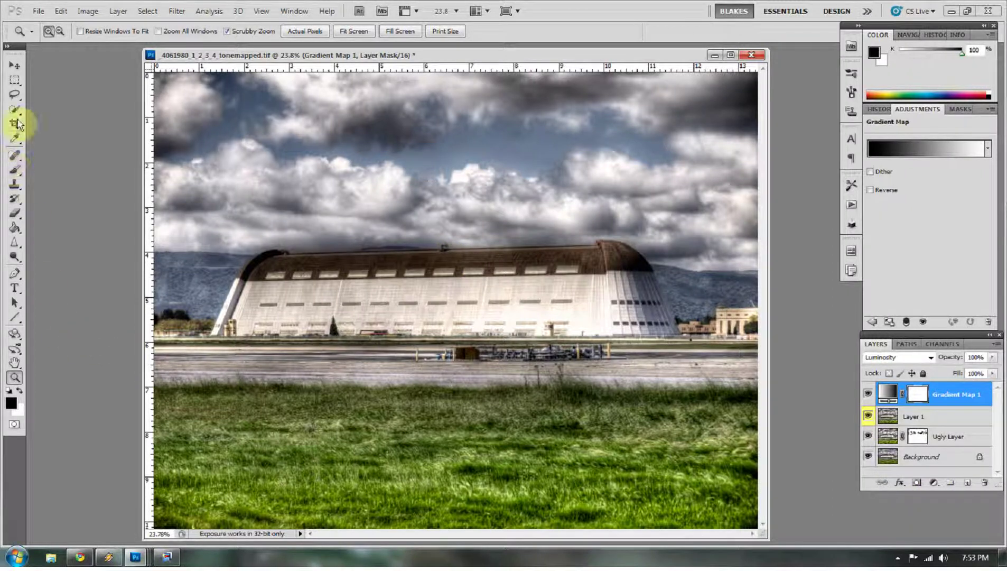
pyautogui.click(14, 138)
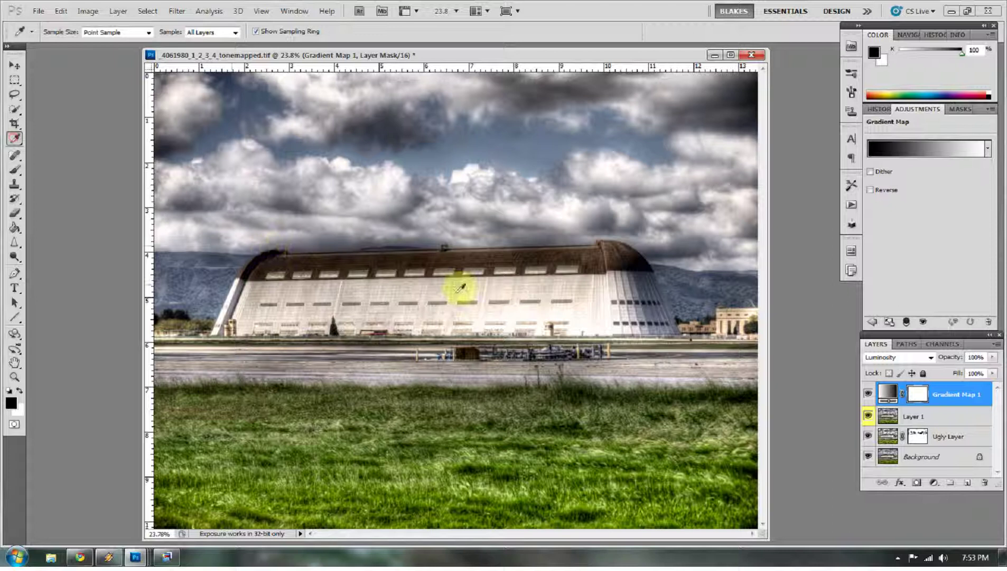
pyautogui.click(613, 244)
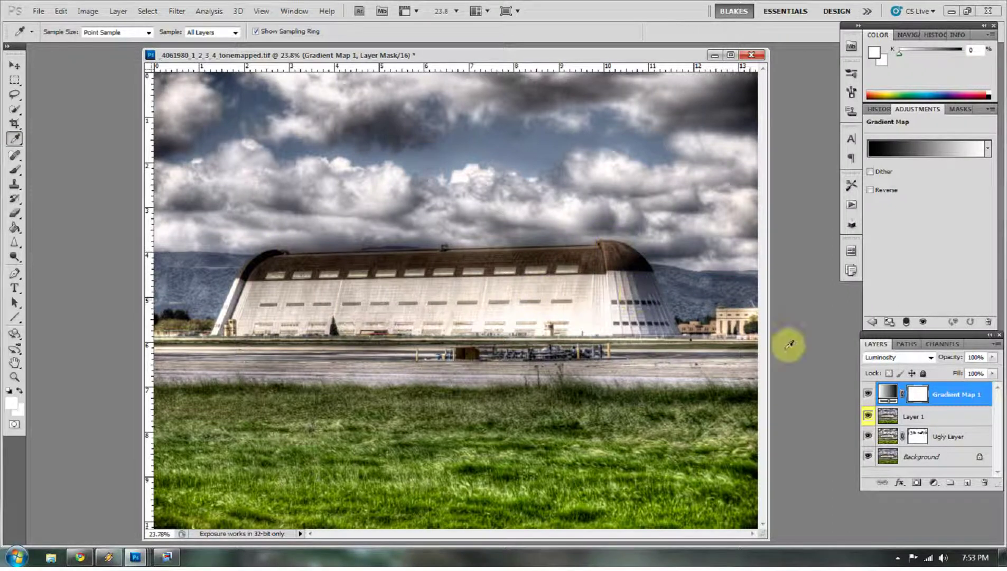
pyautogui.click(911, 423)
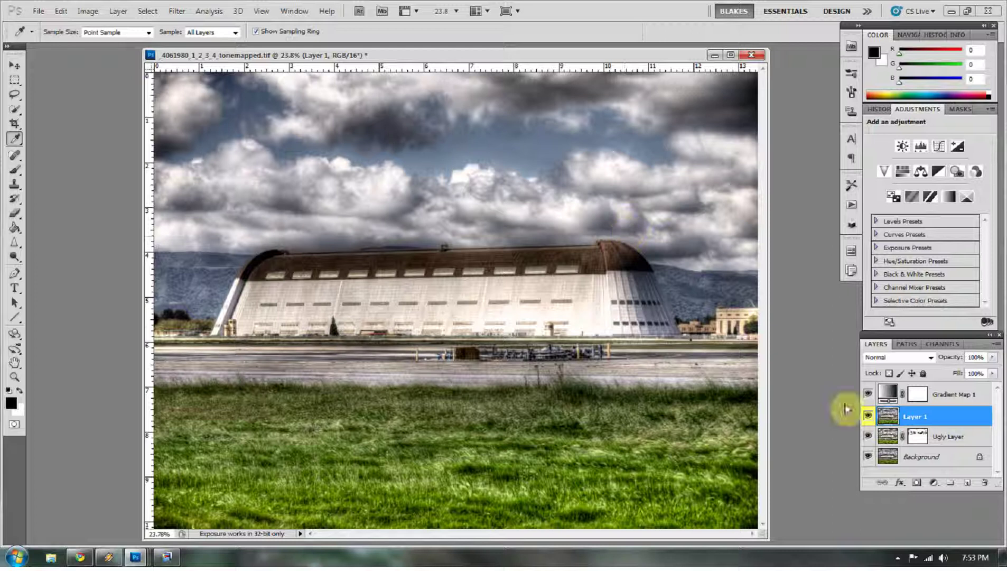
pyautogui.click(619, 244)
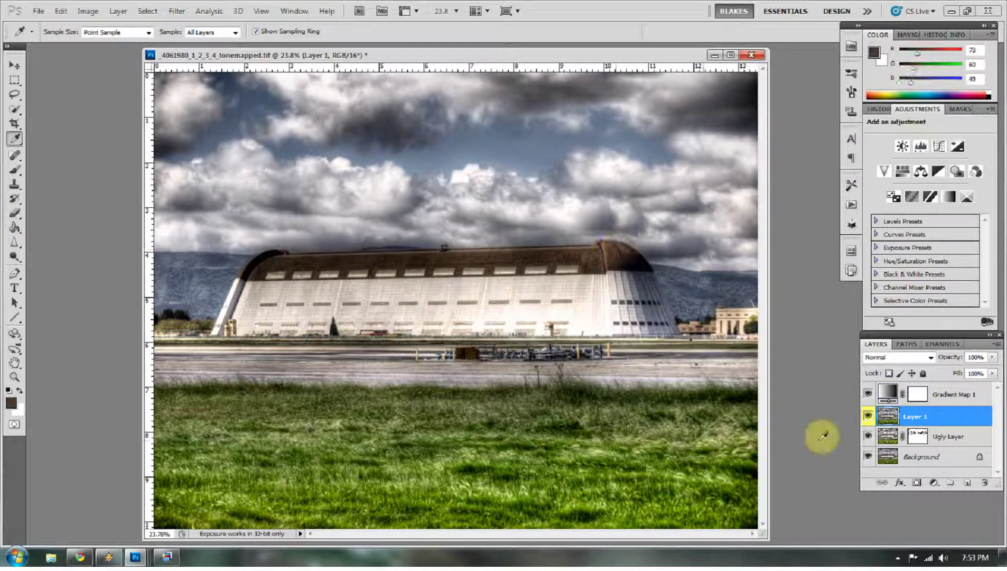
# - Add a second Gradient Map layer running from the sampled brown to white above the first and set its blend mode to Hue
pyautogui.click(888, 396)
pyautogui.click(934, 482)
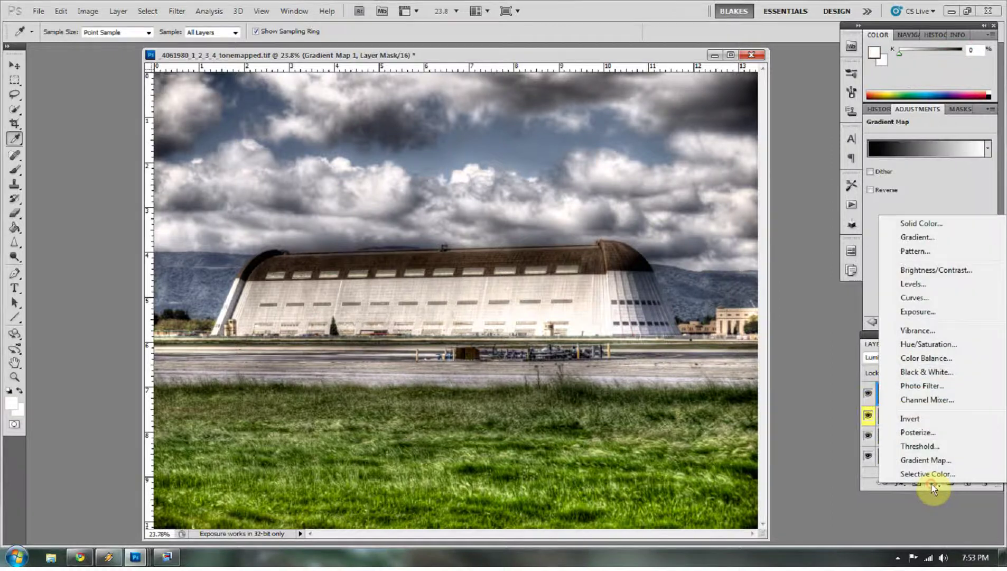
pyautogui.click(923, 457)
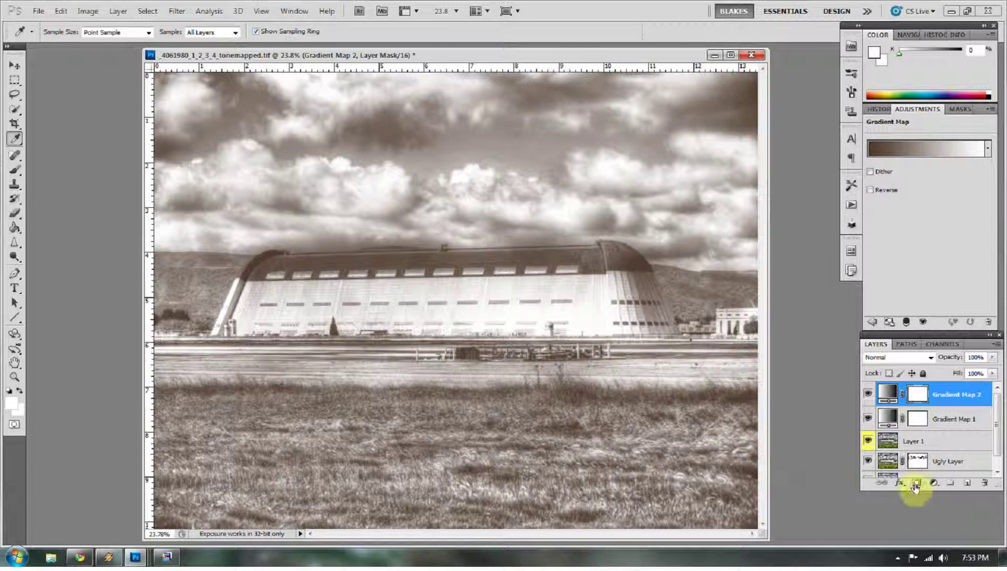
pyautogui.click(908, 359)
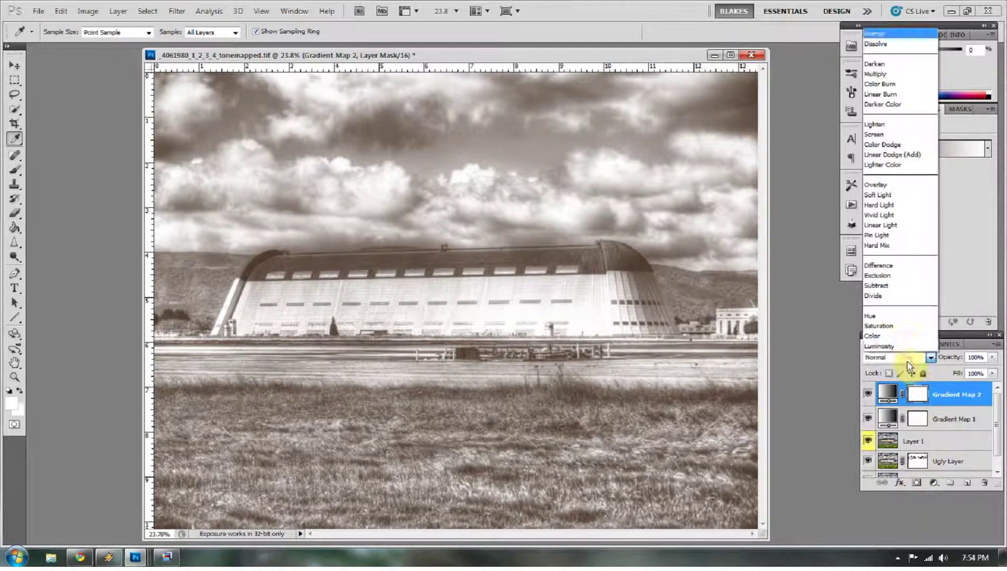
pyautogui.click(888, 317)
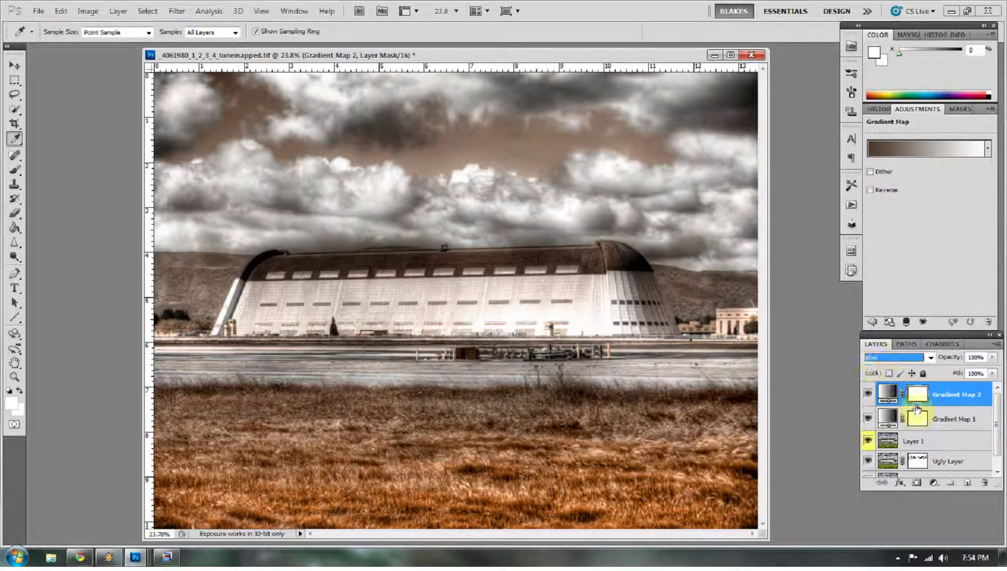
# - Add a Hue/Saturation adjustment layer clipped to the second gradient map and set its Hue to +2
pyautogui.click(936, 484)
pyautogui.click(922, 346)
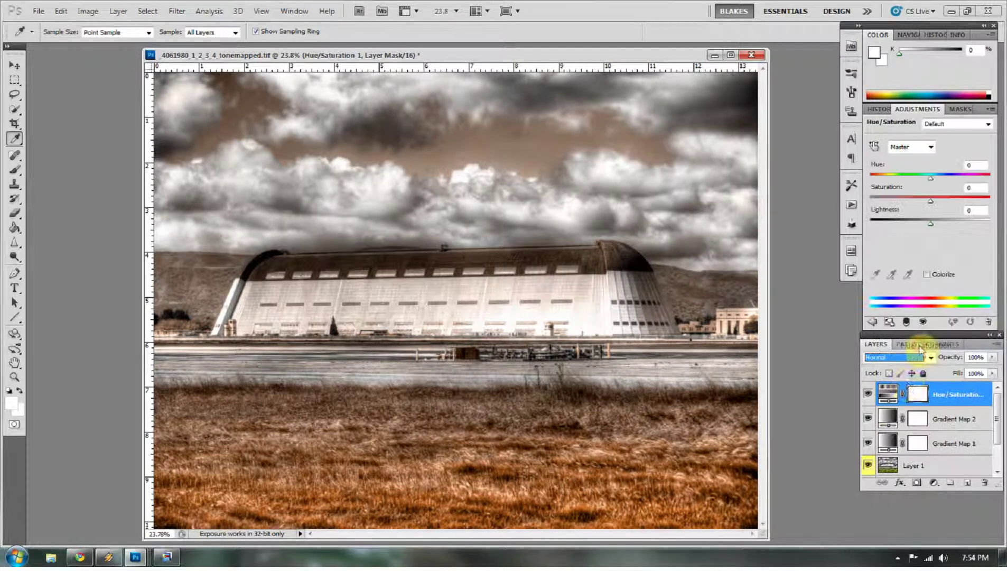
pyautogui.keyDown('alt'); pyautogui.click(902, 406); pyautogui.keyUp('alt')
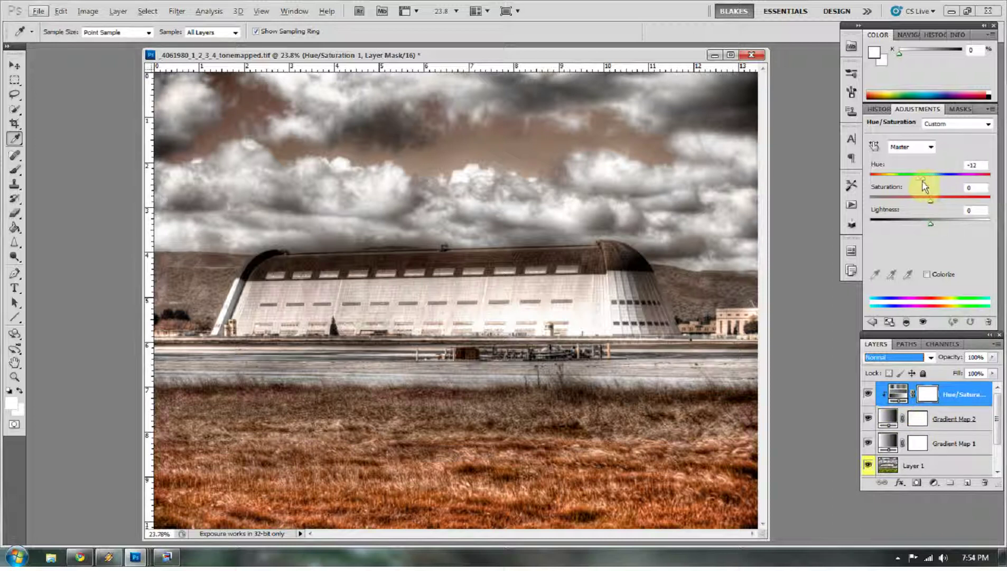
pyautogui.moveTo(922, 181)
pyautogui.mouseDown()
pyautogui.moveTo(865, 169)
pyautogui.moveTo(983, 158)
pyautogui.moveTo(975, 171)
pyautogui.moveTo(924, 180)
pyautogui.mouseUp()
pyautogui.moveTo(931, 179); pyautogui.dragTo(931, 179)
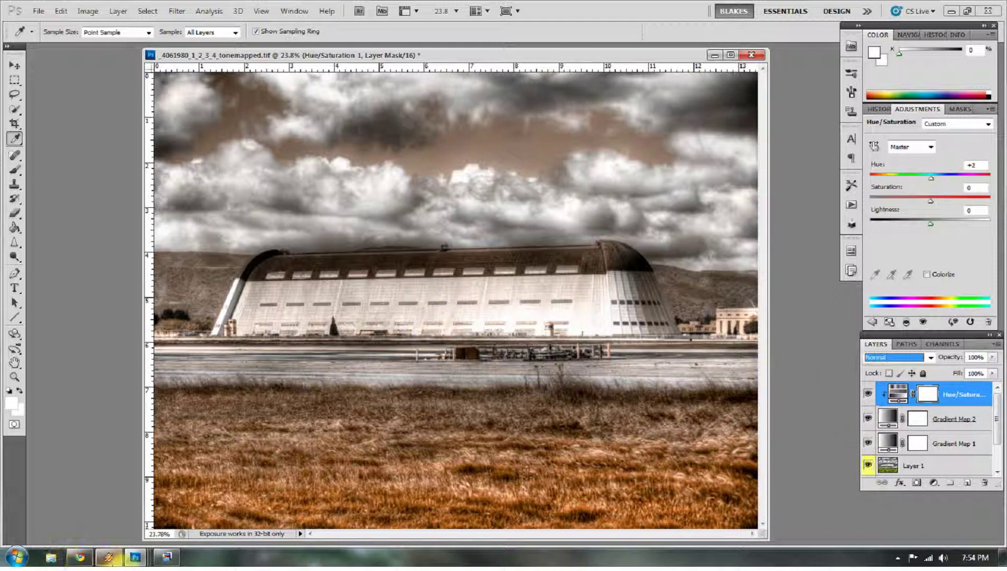
# - Bring the _4092048_49_50_51_52_tonemapped.tif photo to the front and move its window over the middle of the first photo
pyautogui.moveTo(136, 561)
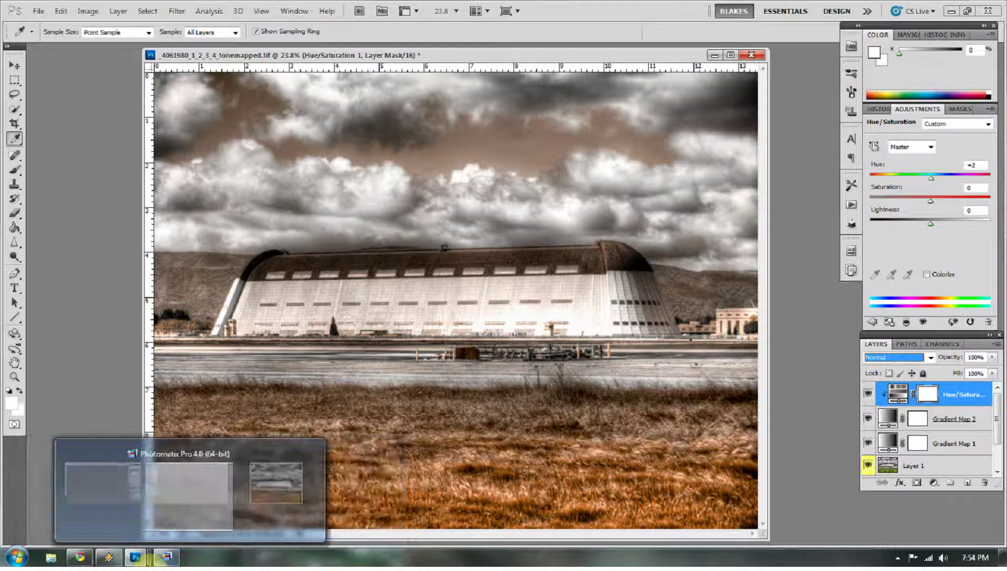
pyautogui.click(213, 219)
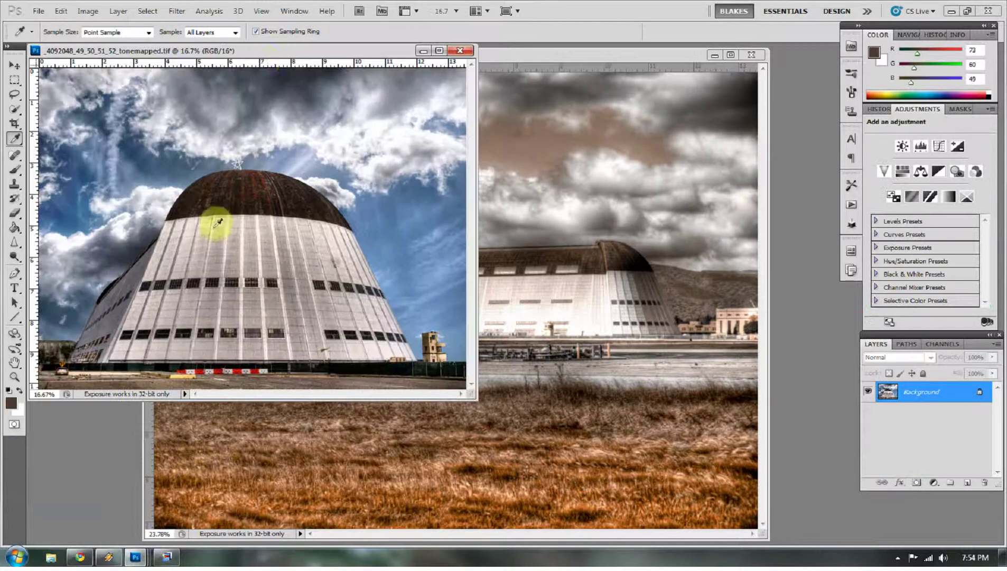
pyautogui.moveTo(263, 60); pyautogui.dragTo(453, 125)
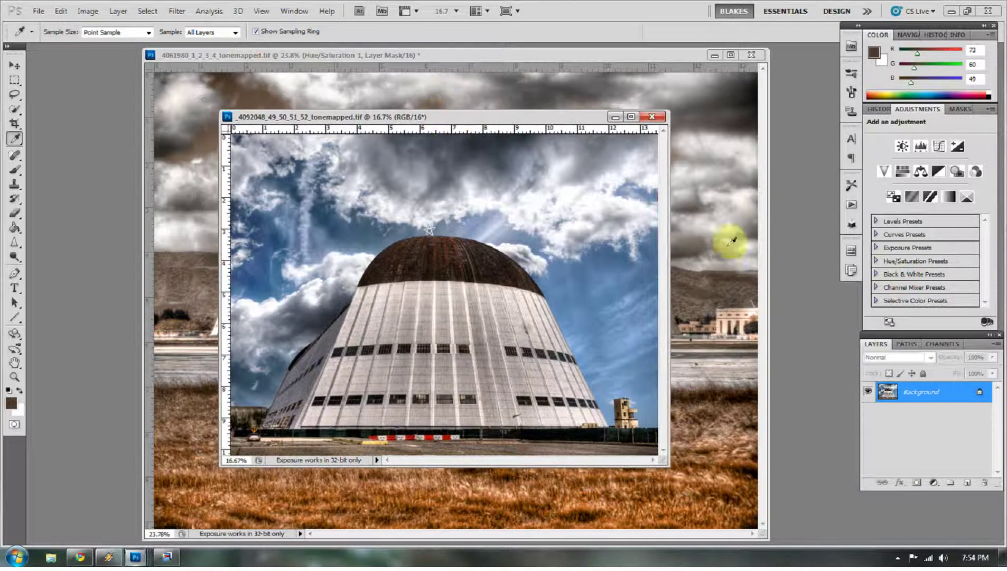
# - Run the BW INSTAPOP Luminosity action and the BW INSTAPOP Hue action on the second hangar photo
pyautogui.click(852, 207)
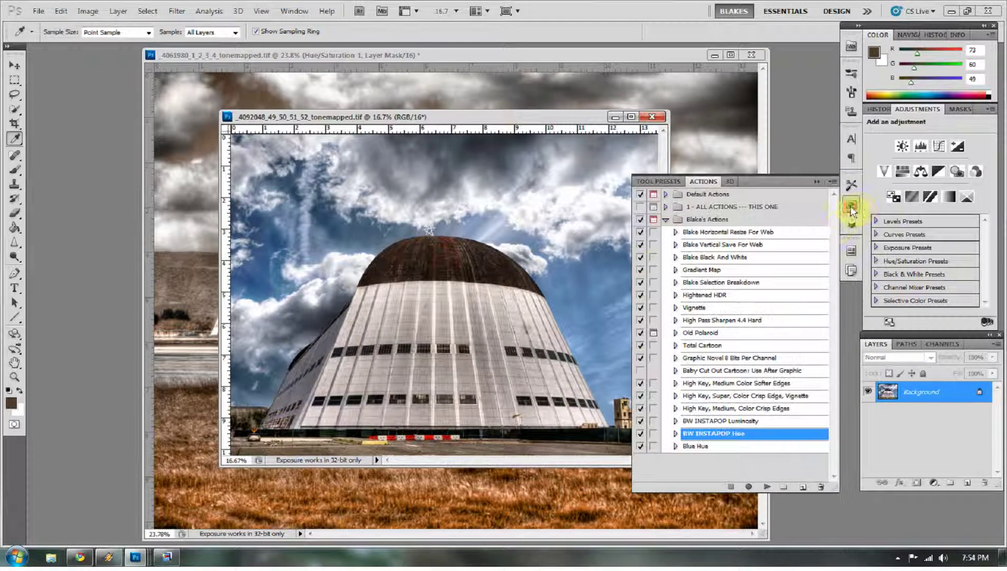
pyautogui.click(715, 422)
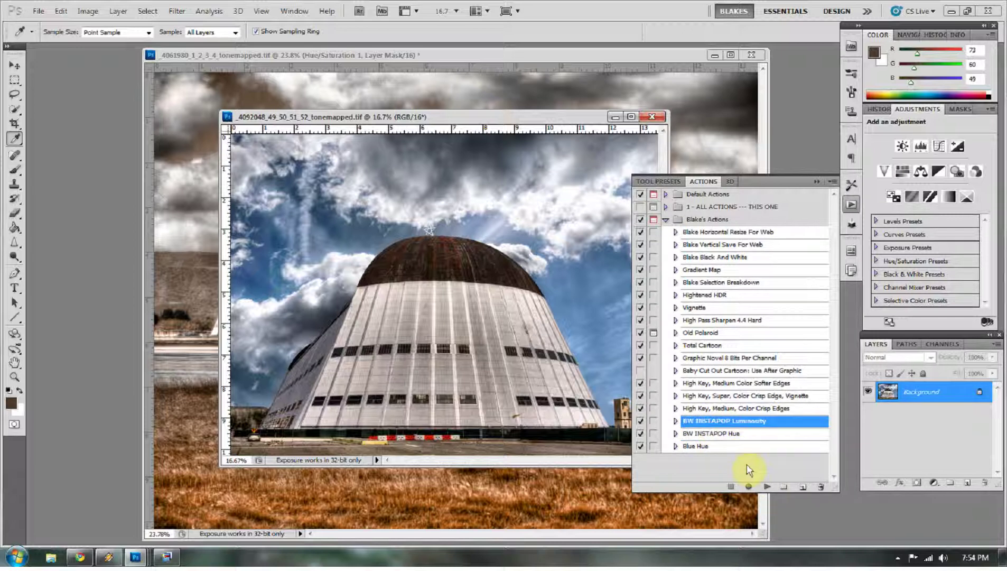
pyautogui.click(766, 486)
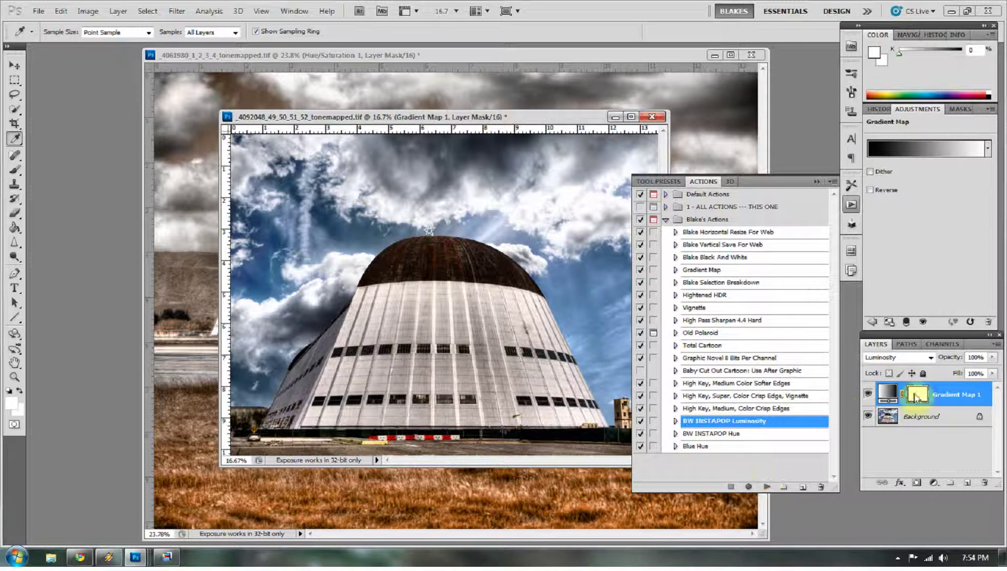
pyautogui.click(730, 434)
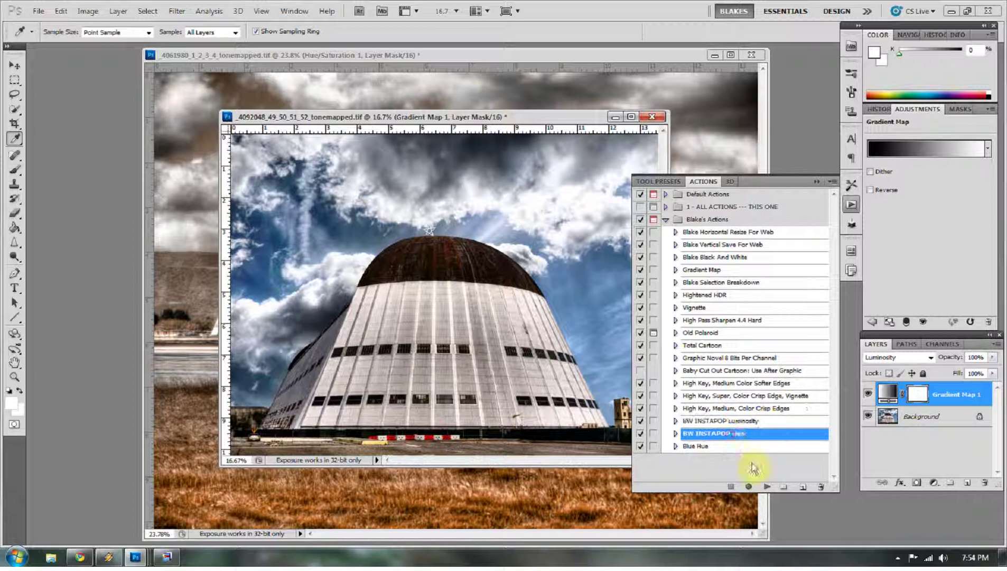
pyautogui.click(768, 488)
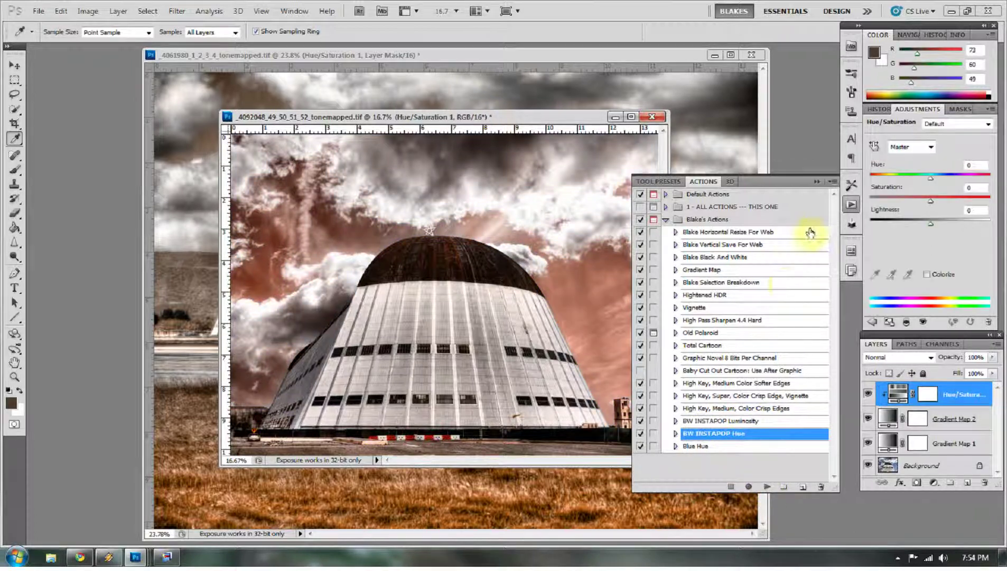
pyautogui.click(817, 182)
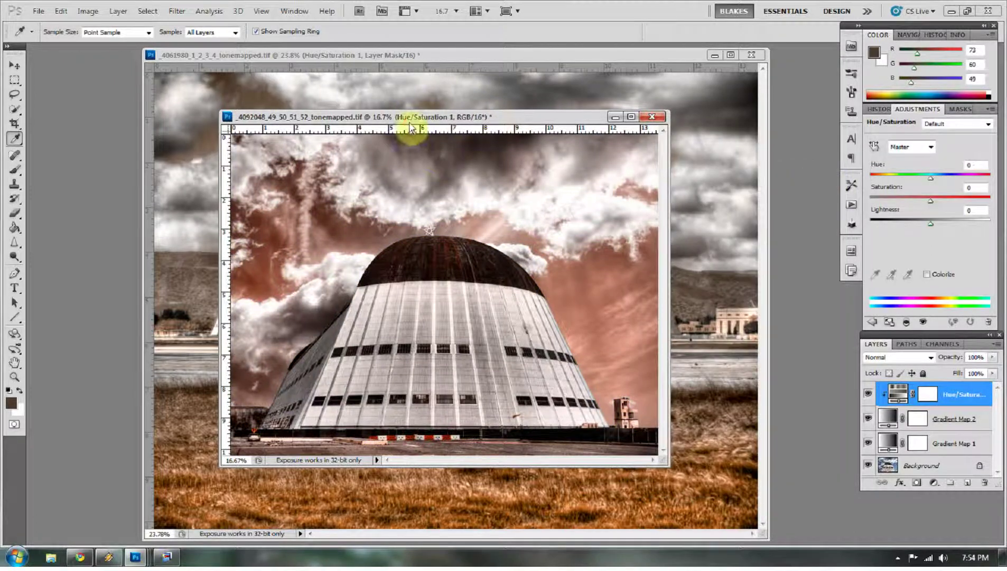
# - Reposition the second photo's window and set the Hue of its Hue/Saturation adjustment layer to +26
pyautogui.moveTo(418, 117); pyautogui.dragTo(516, 131)
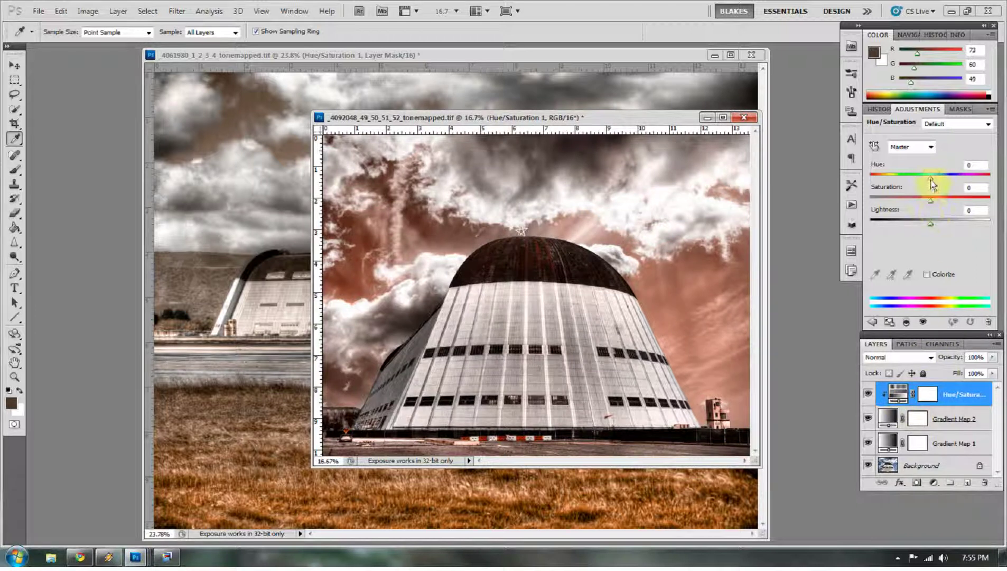
pyautogui.moveTo(930, 180); pyautogui.dragTo(961, 179)
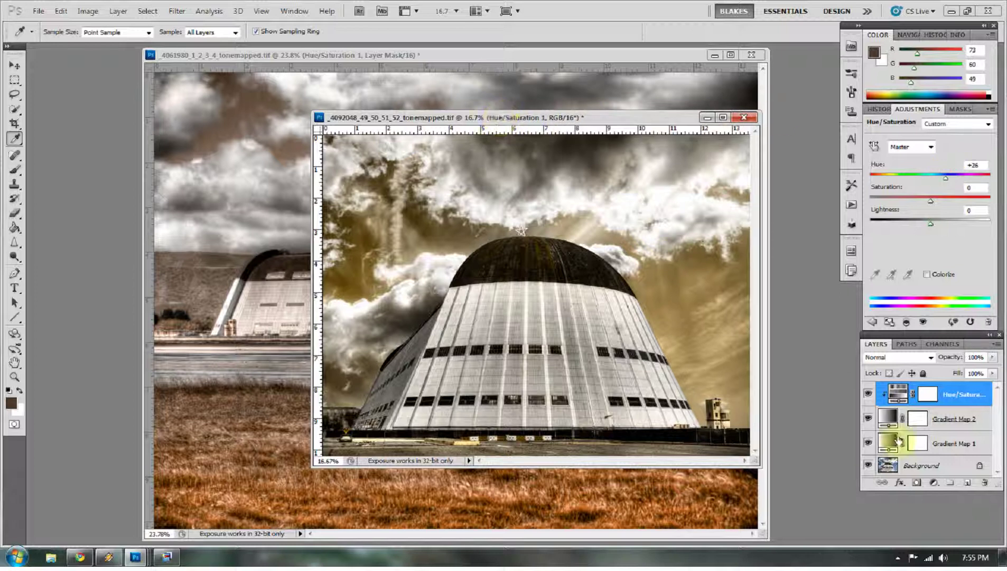
# - Hide the Hue/Saturation, Gradient Map 2 and Gradient Map 1 layers to view the photo without the adjustments
pyautogui.click(868, 393)
pyautogui.click(867, 420)
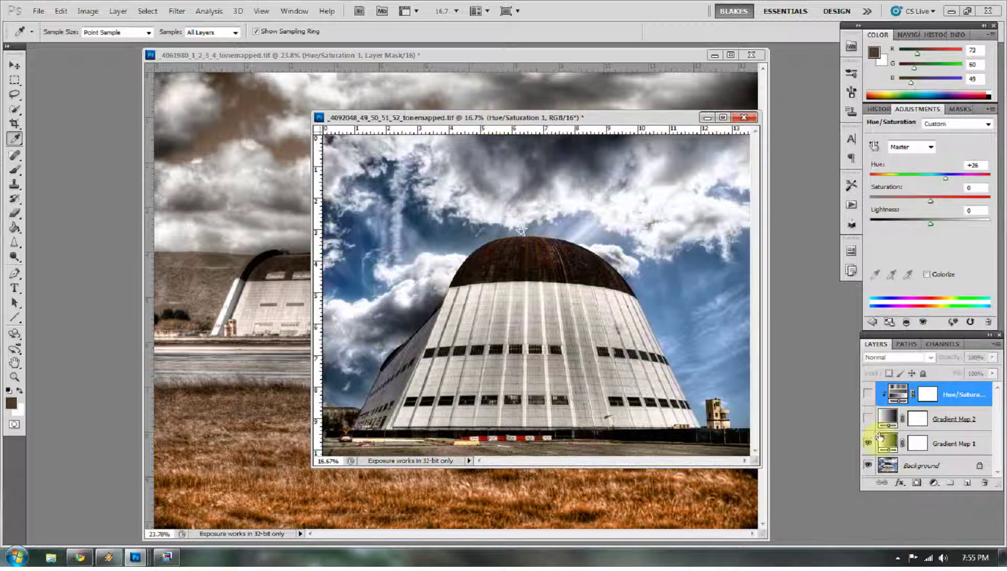
pyautogui.click(870, 443)
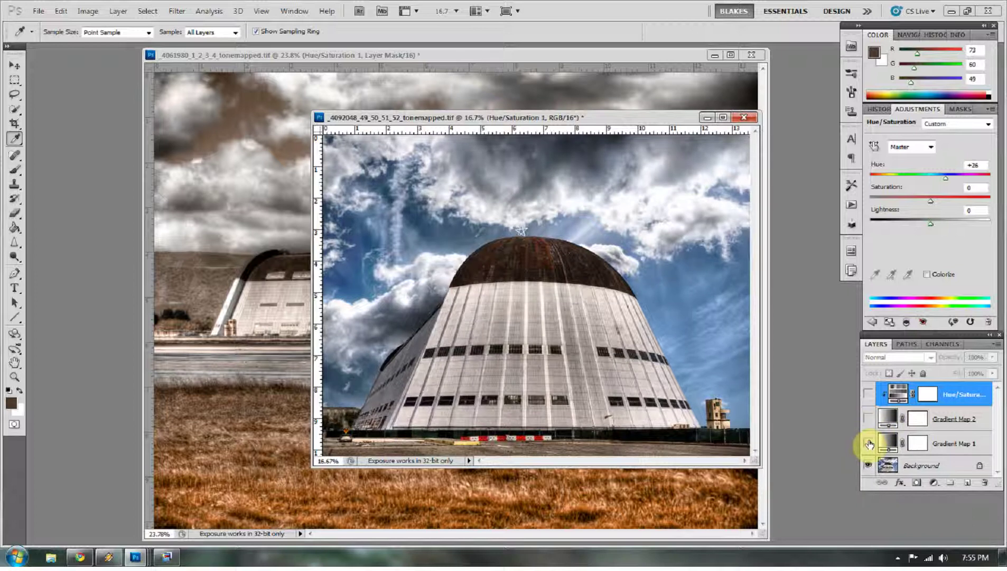